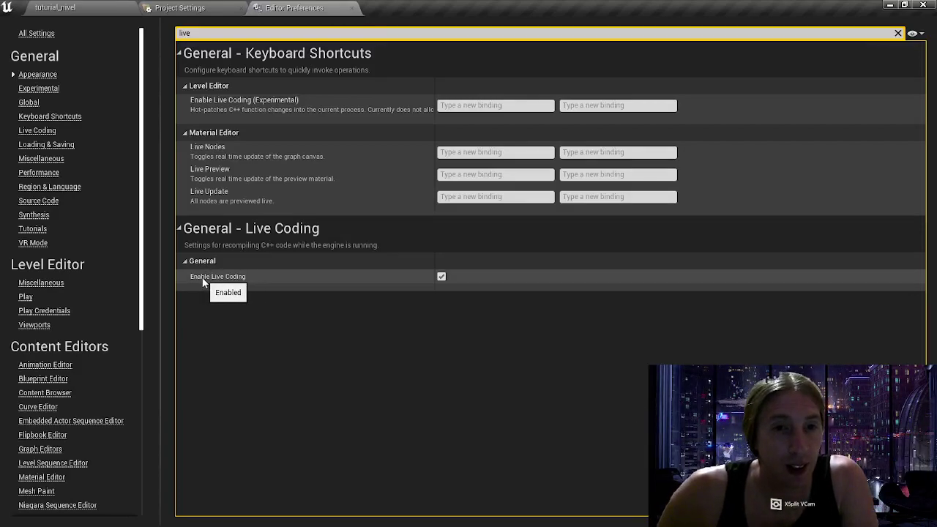
Step: Return to the tutorial_nivel level, then switch to Visual Studio's widget code at empty line 21
click(55, 8)
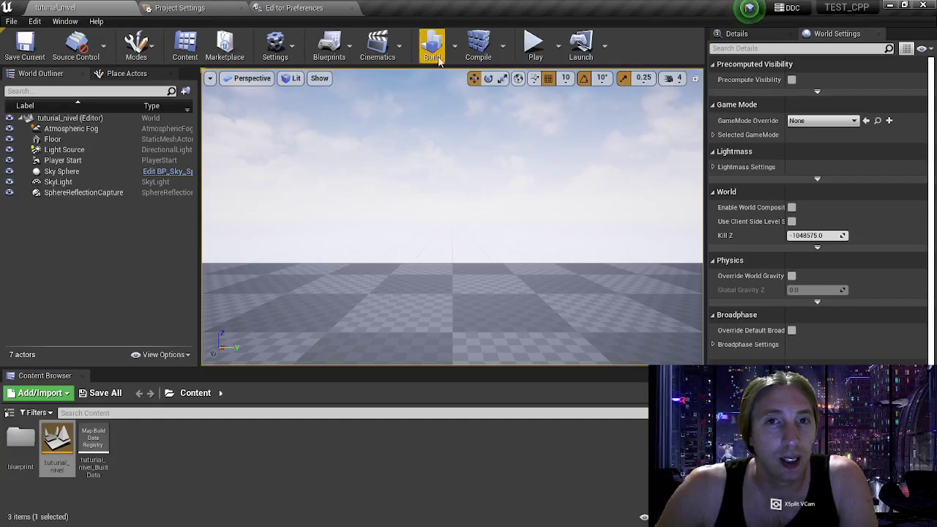
key(super)
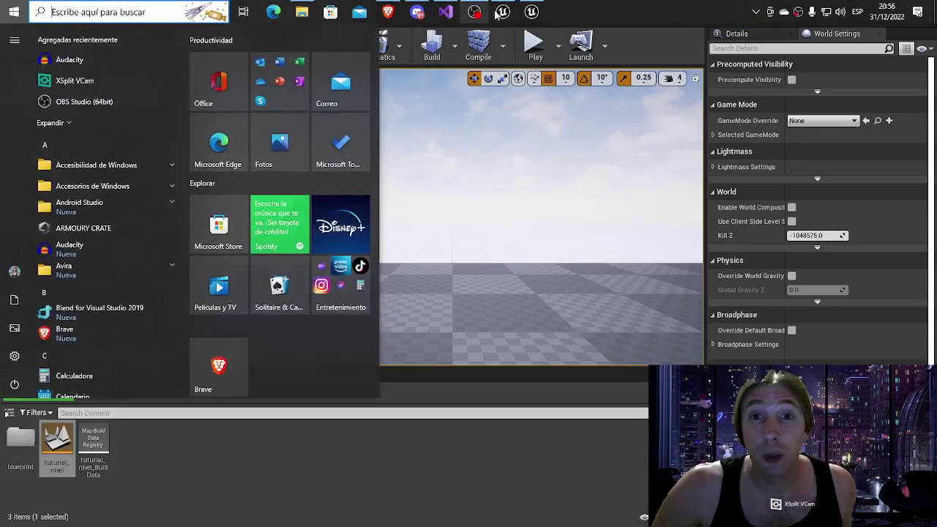
click(445, 12)
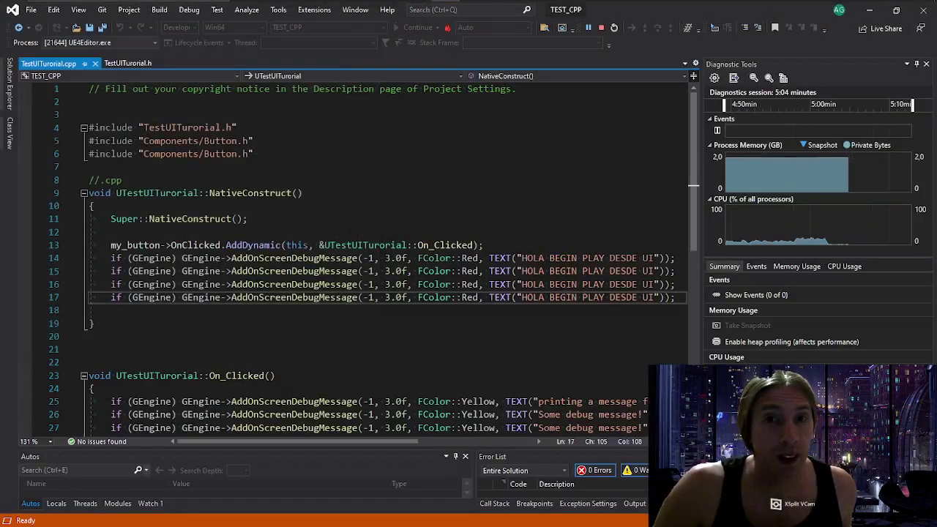
scroll(381, 256, down, 1)
scroll(380, 256, down, 2)
mouse_move(542, 6)
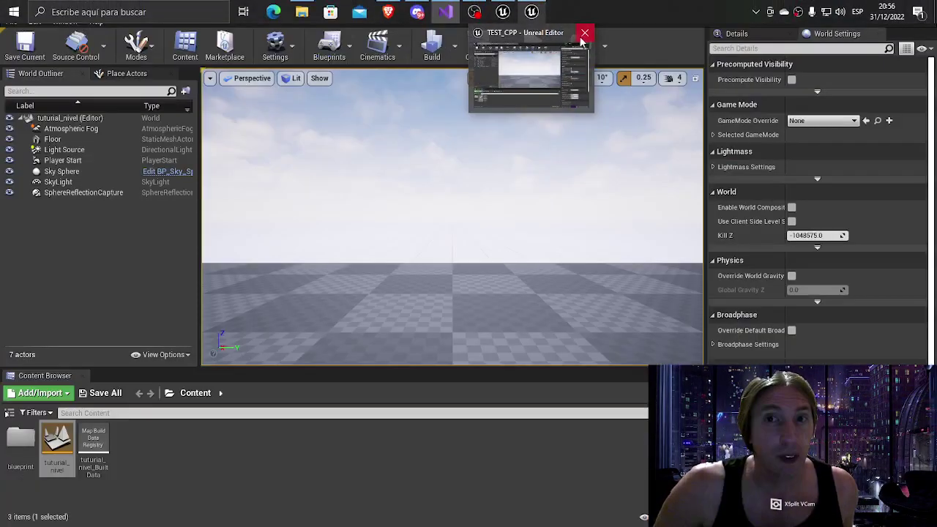
mouse_move(445, 16)
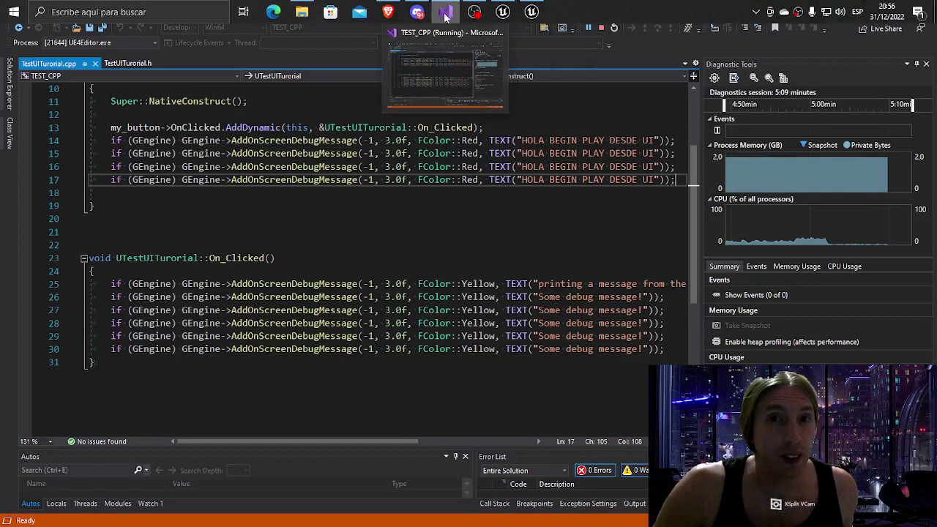
click(532, 11)
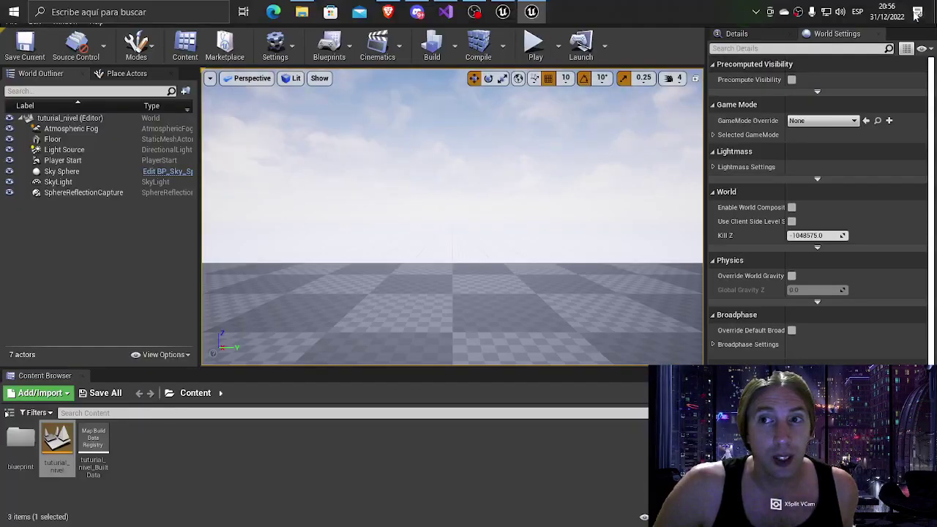
click(444, 11)
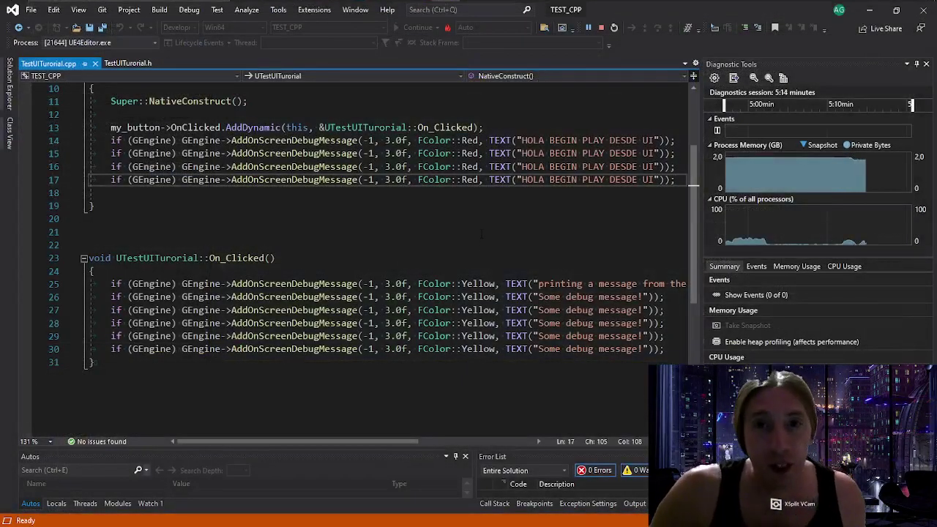
click(484, 233)
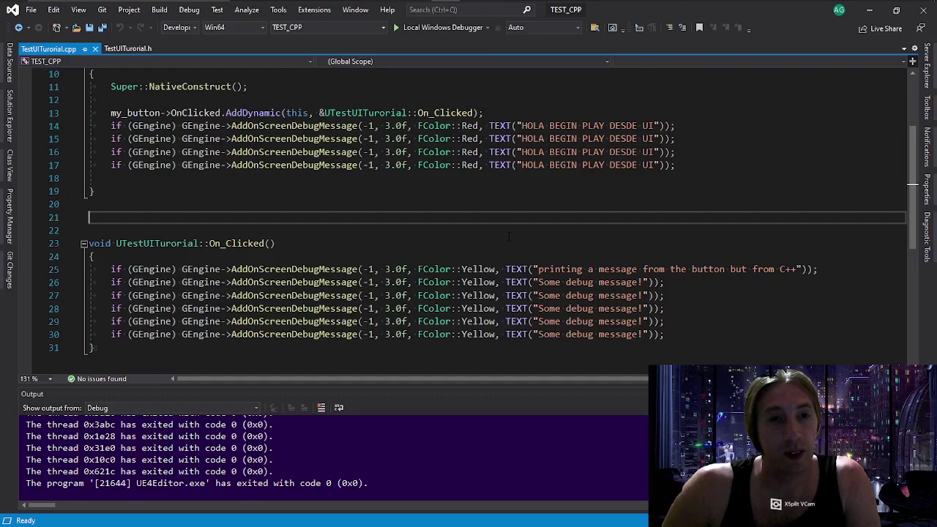
Step: Rebuild the project with Ctrl+Shift+B and relaunch the Unreal editor under the debugger
scroll(509, 236, up, 3)
scroll(509, 236, down, 2)
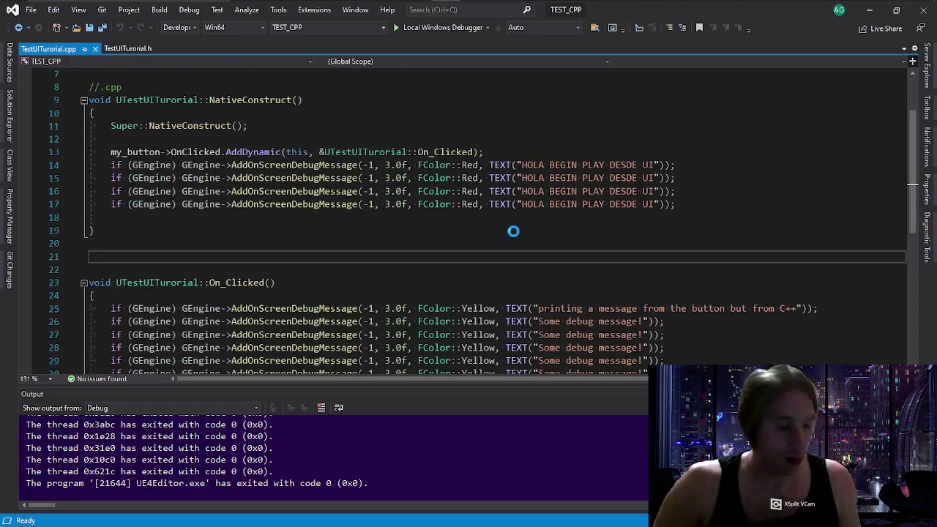
key(ctrl+shift+b)
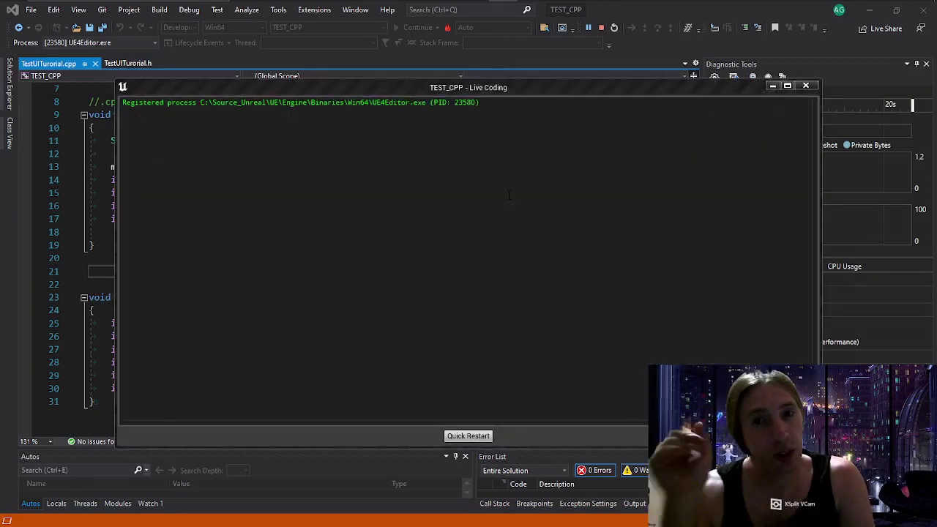
Step: Hide the Live Coding console and search Editor Preferences for 'live'
click(773, 86)
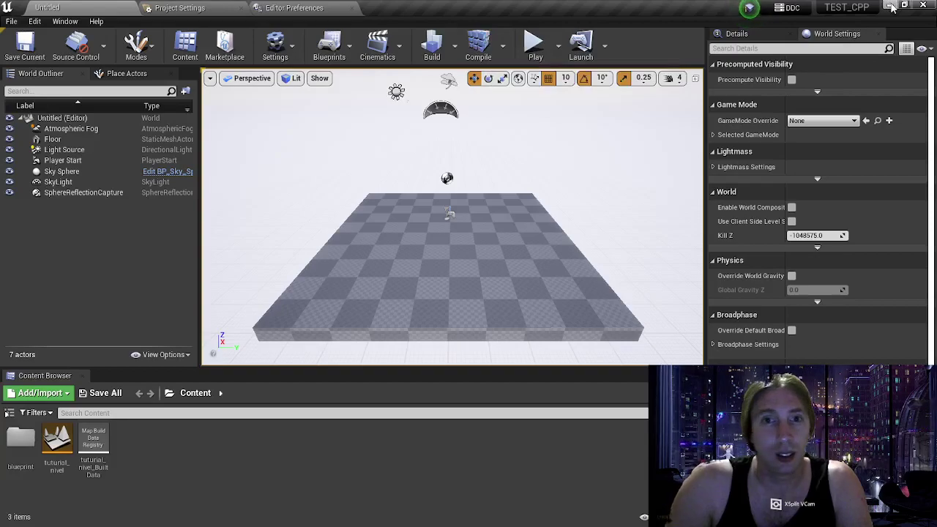
click(285, 11)
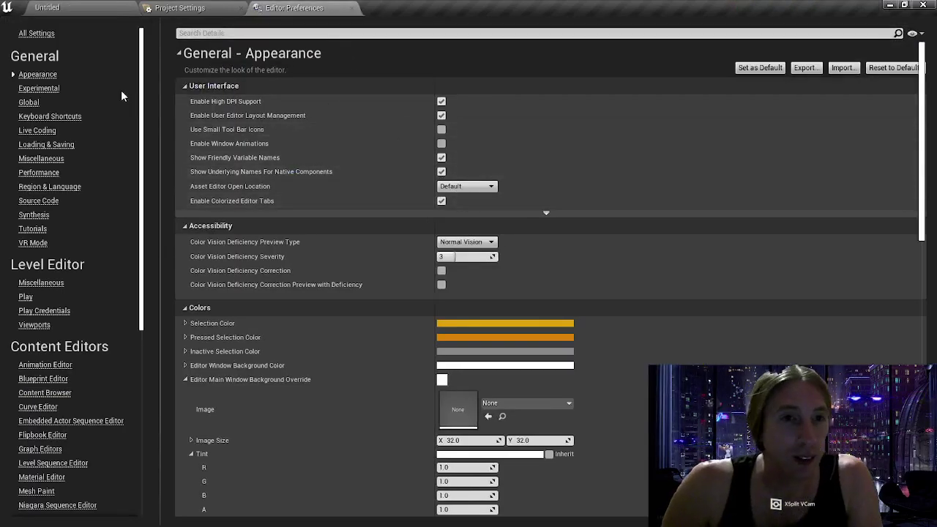
click(245, 32)
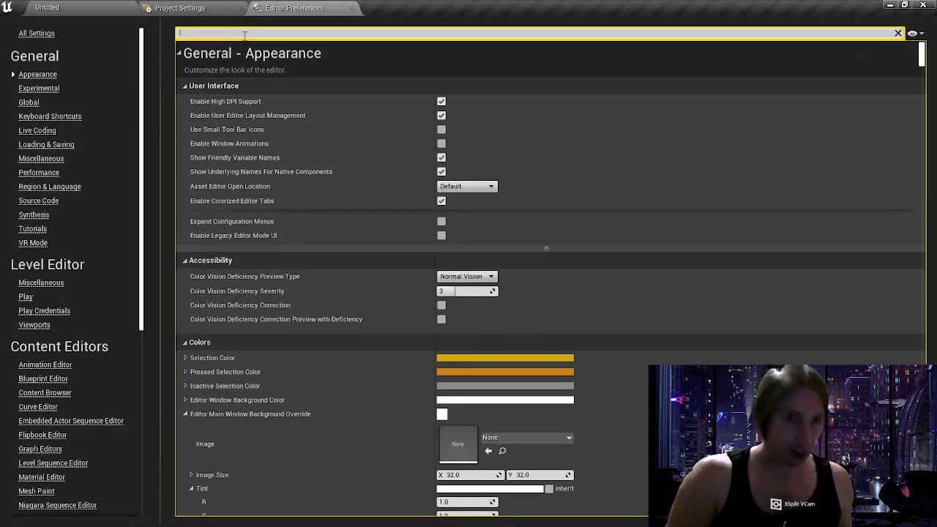
text(live)
click(103, 10)
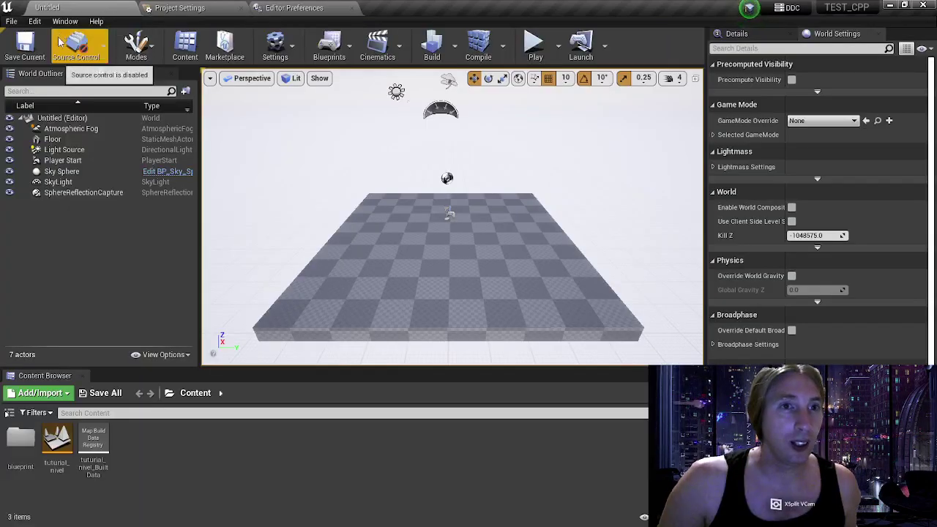
click(34, 21)
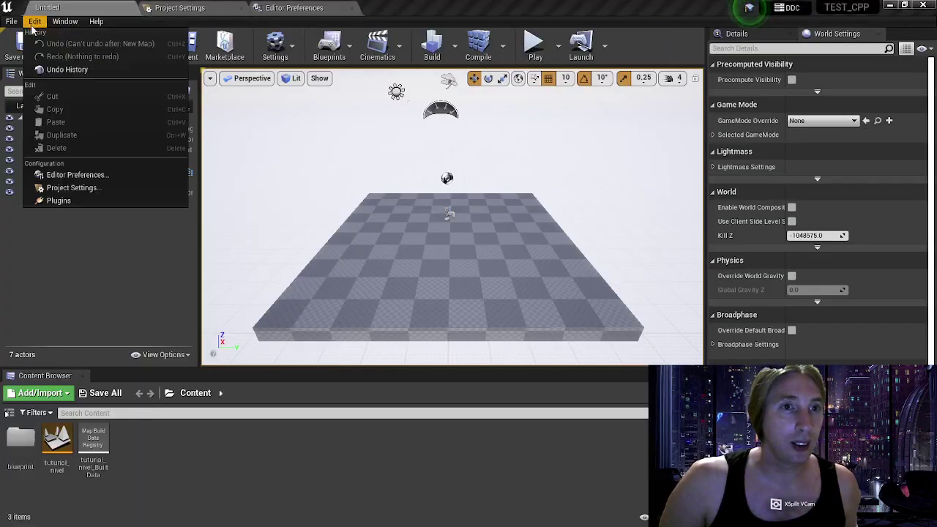
click(76, 175)
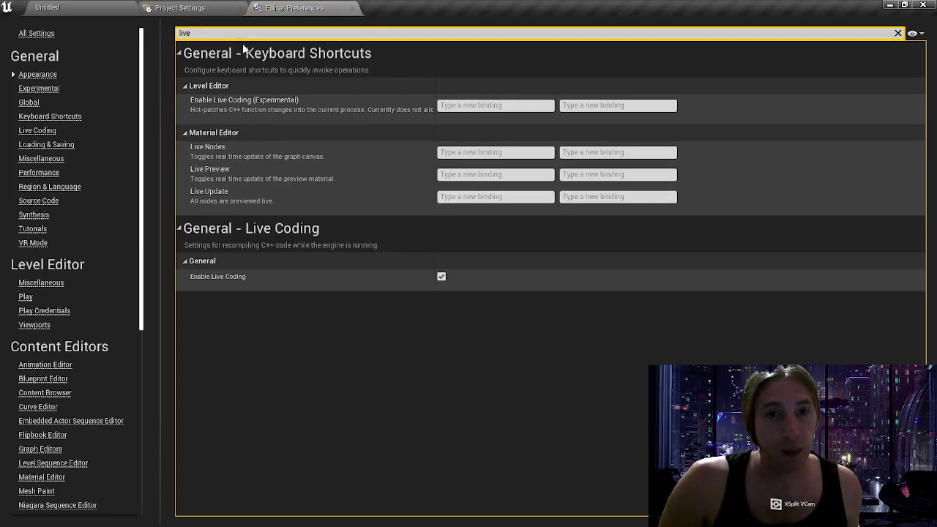
click(190, 33)
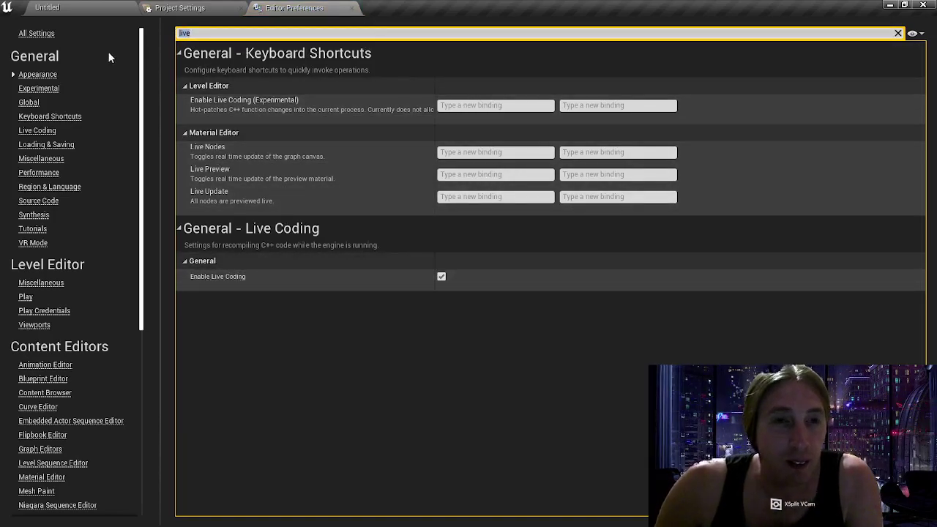
click(92, 11)
Step: Open the tutorial_nivel level and start a Play session
click(57, 443)
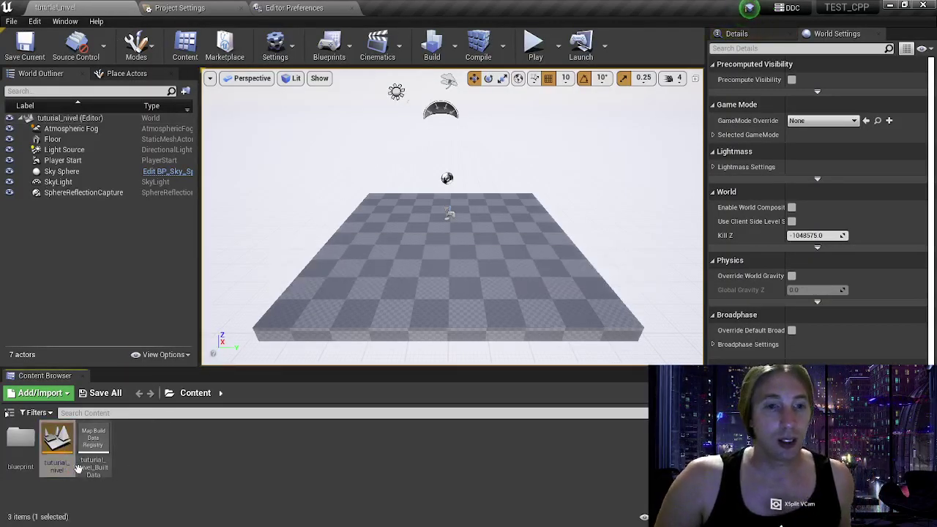
double_click(63, 459)
key(super)
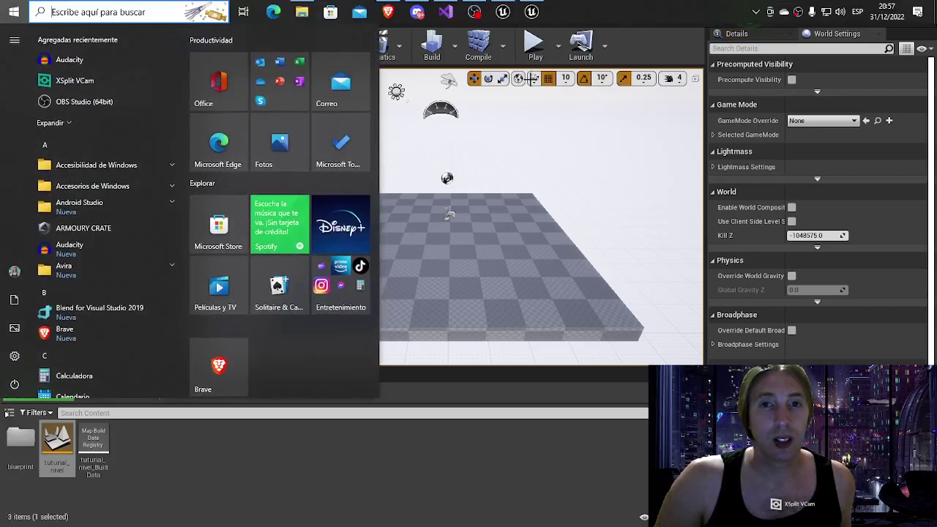
click(485, 140)
key(alt+p)
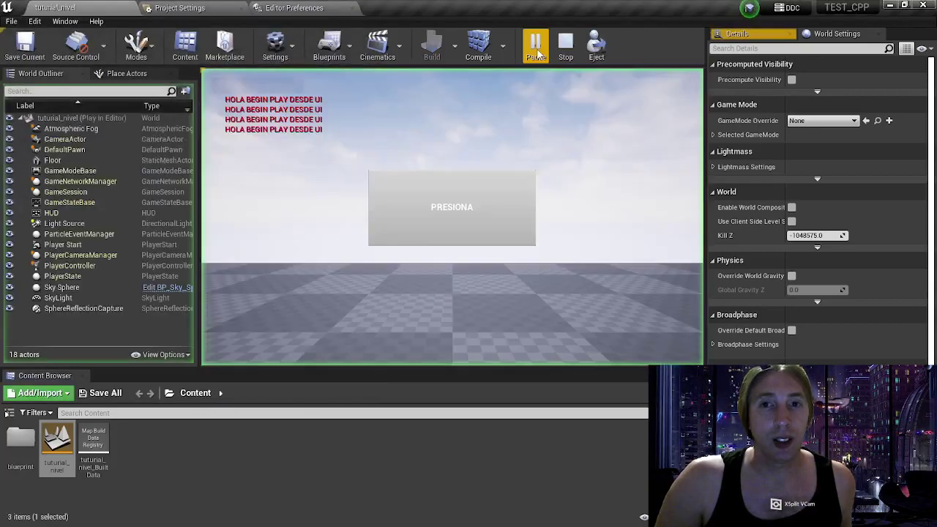
Step: Press the PRESIONA button four times to print its messages, then stop playing
click(467, 216)
click(462, 222)
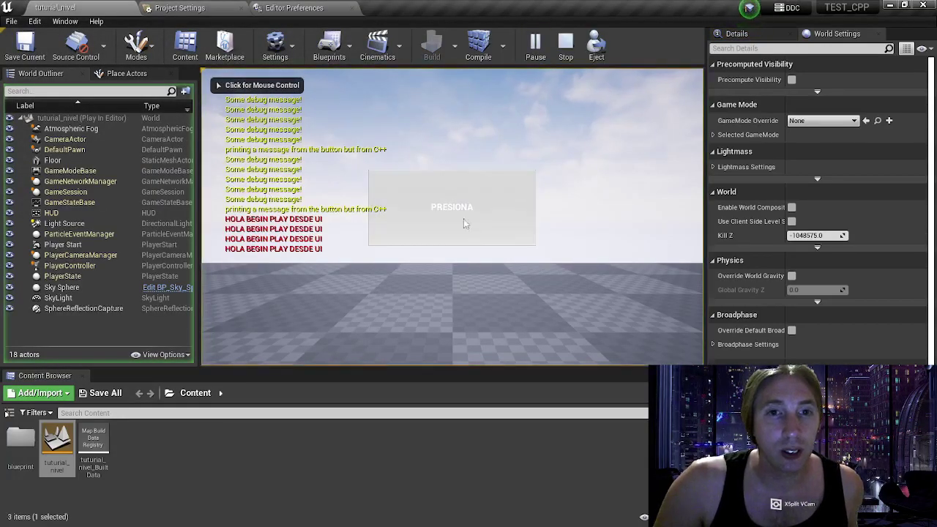
click(458, 230)
click(456, 233)
click(565, 45)
Step: In Visual Studio, comment out the extra debug message lines in On_Clicked
key(super)
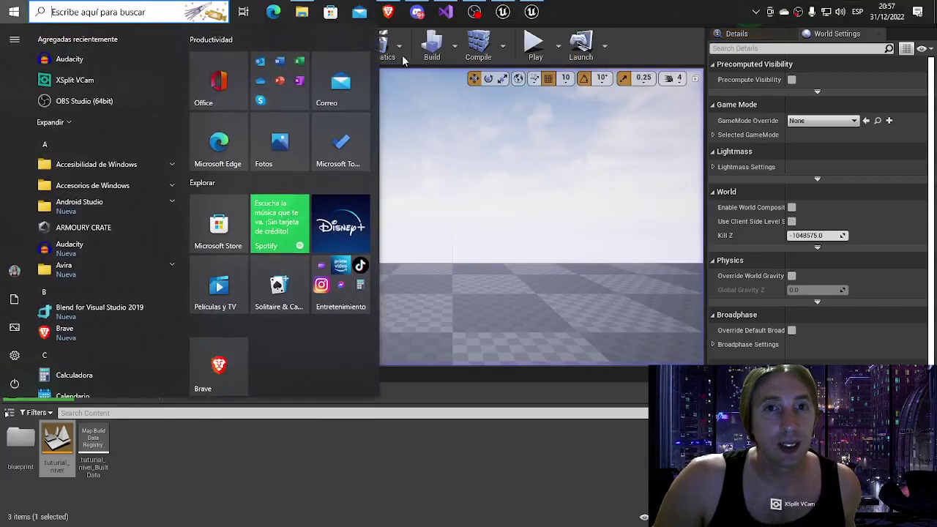
click(443, 11)
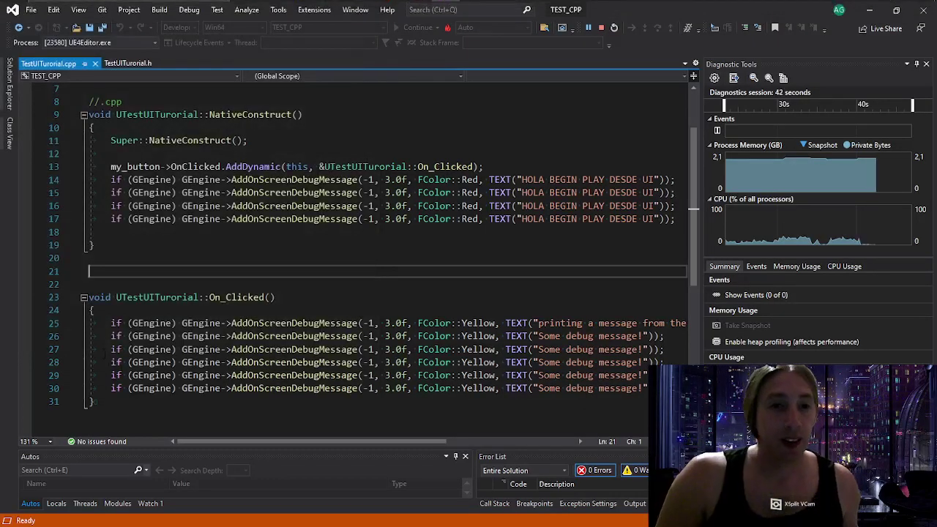
drag(110, 336, 648, 388)
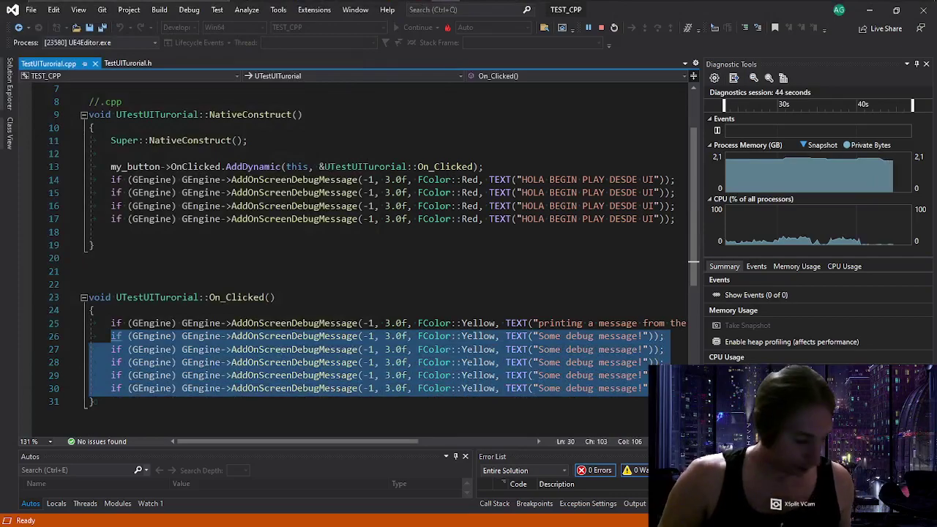
key(ctrl+shift+slash)
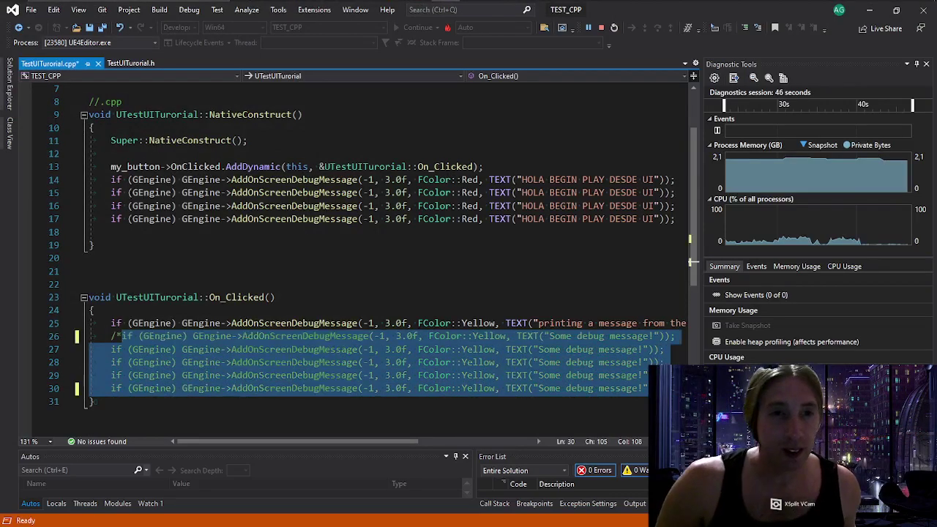
Step: Comment out NativeConstruct's repeated debug lines and save the file
mouse_move(111, 192)
mouse_down()
mouse_move(675, 208)
mouse_move(696, 220)
mouse_up()
key(ctrl+shift+slash)
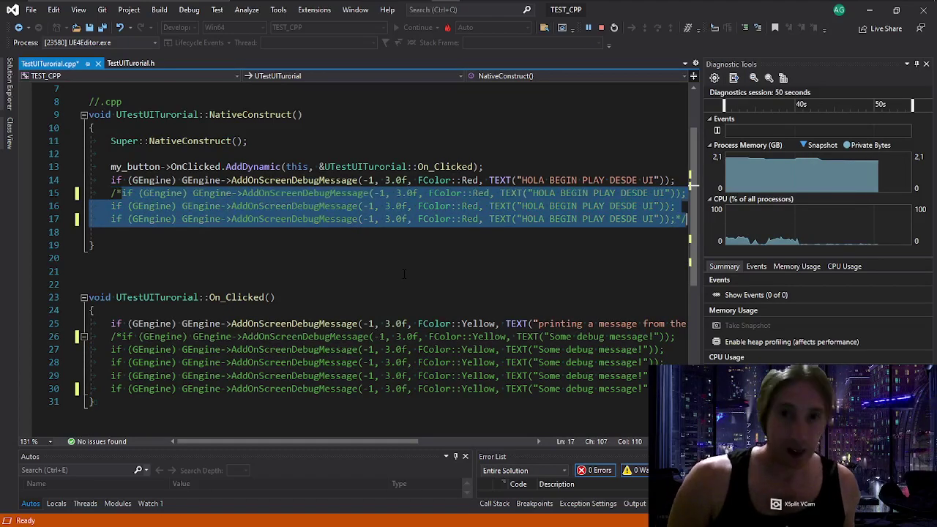
key(ctrl+s)
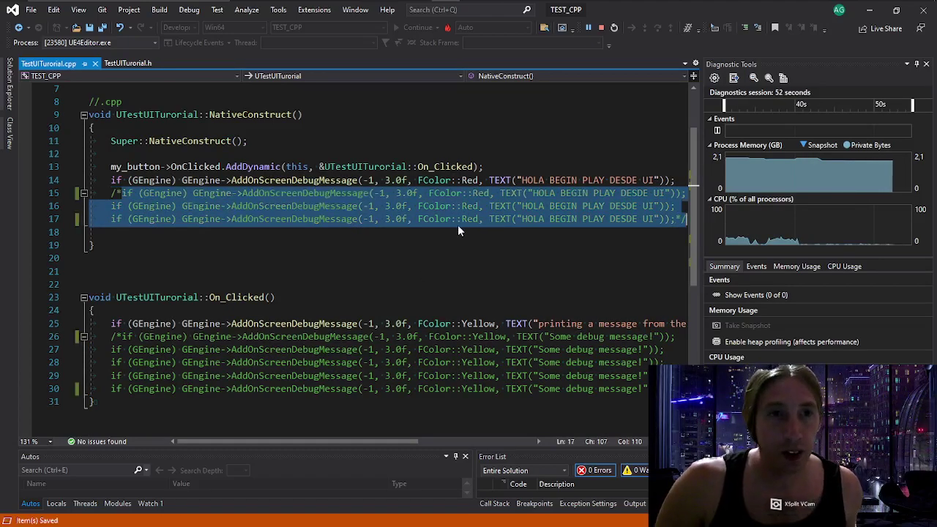
mouse_move(503, 10)
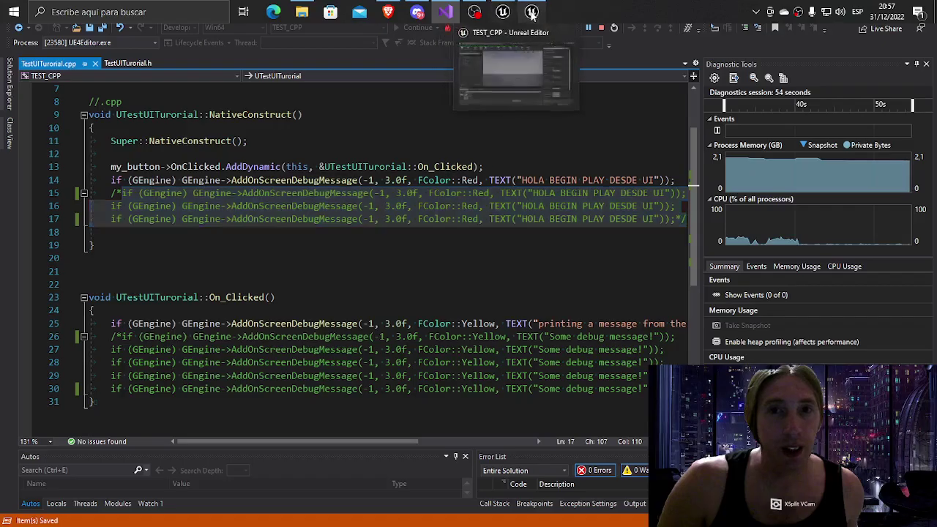
click(515, 31)
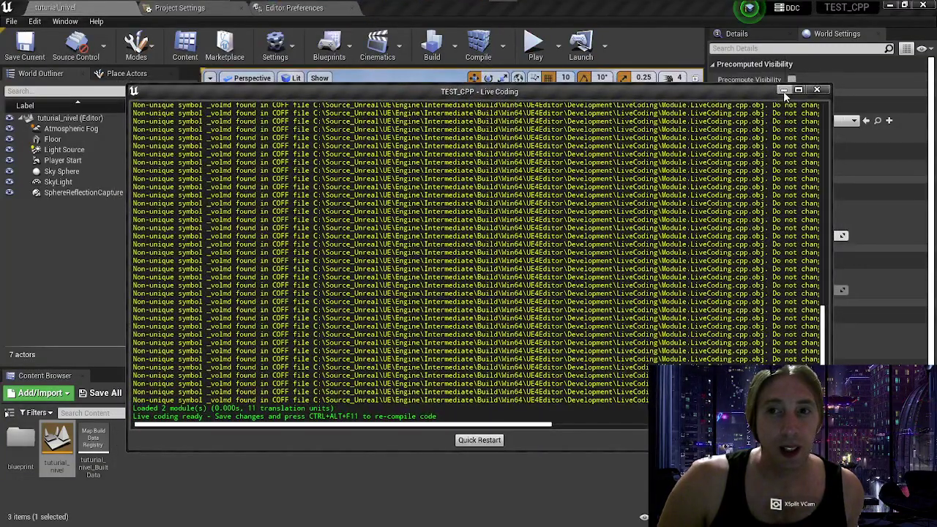
Step: Hide the Live Coding console and trigger a Live Coding recompile with Ctrl+Alt+F11
click(785, 92)
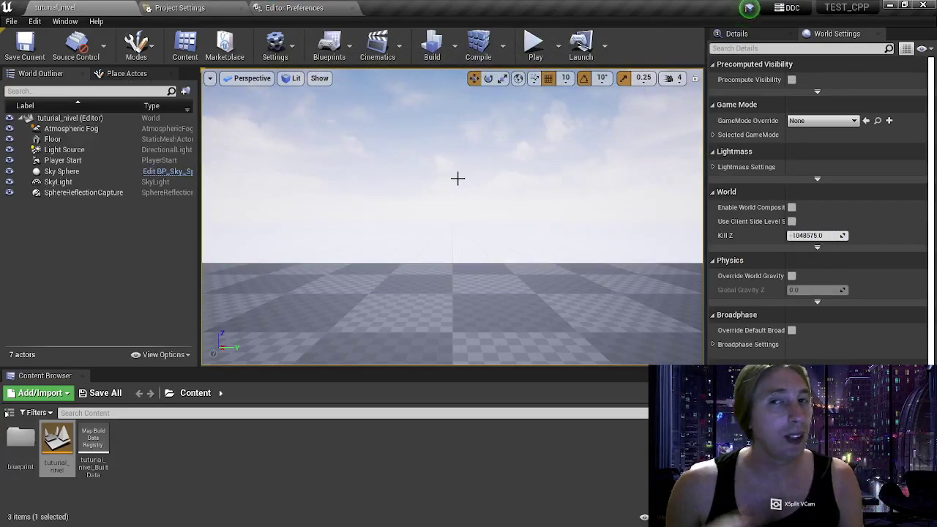
key(super)
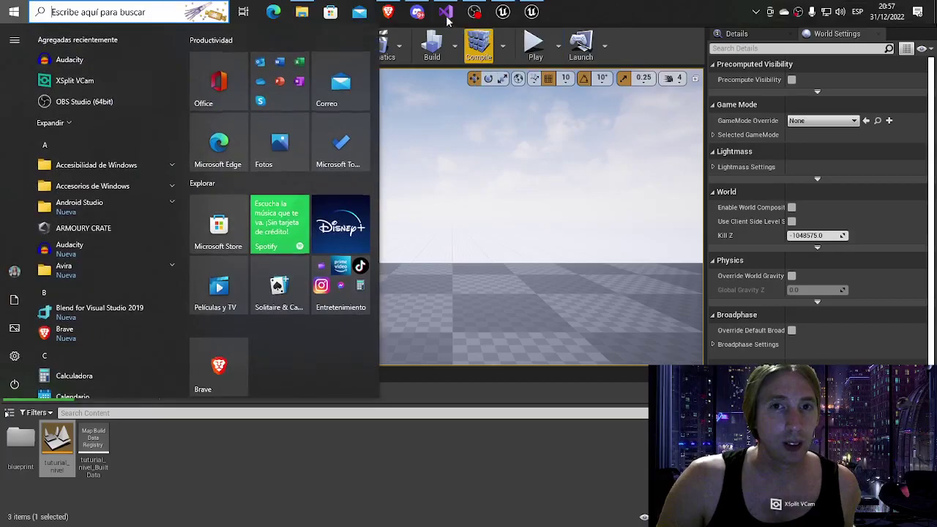
click(446, 13)
key(super)
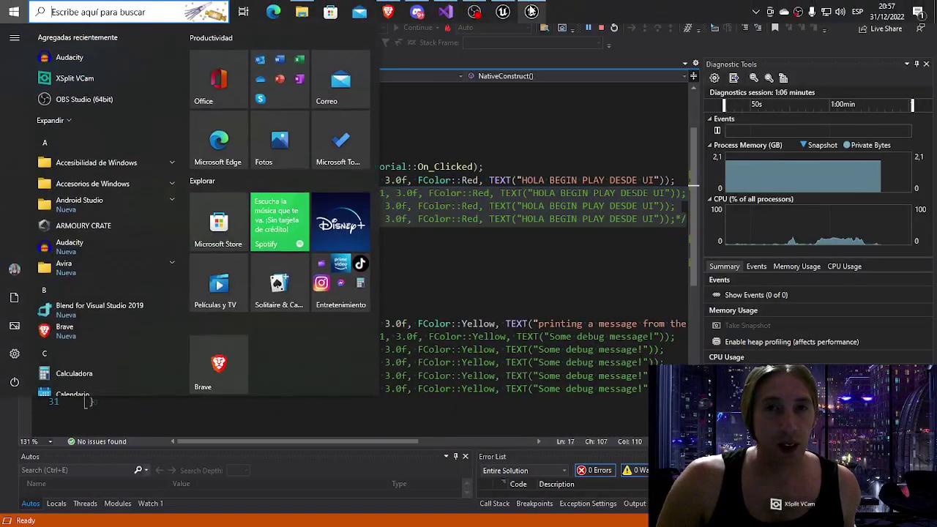
click(480, 9)
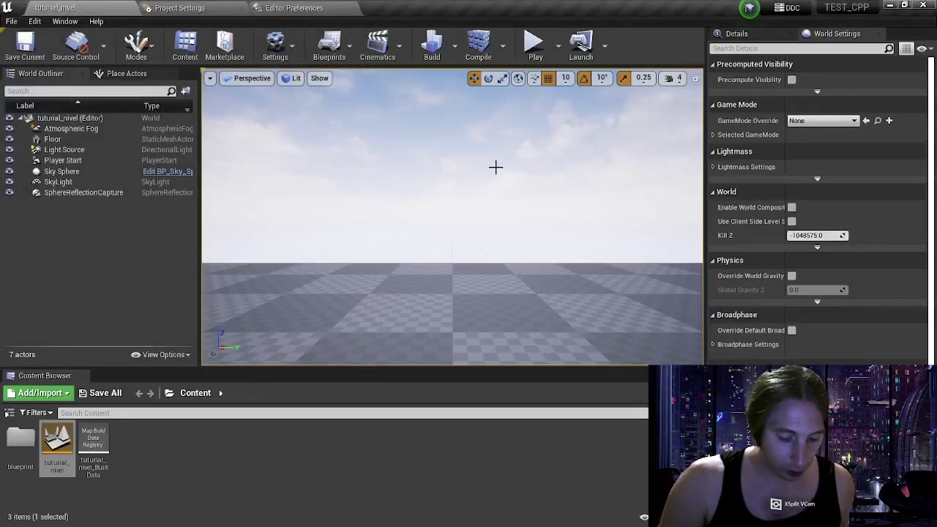
key(ctrl+alt+F11)
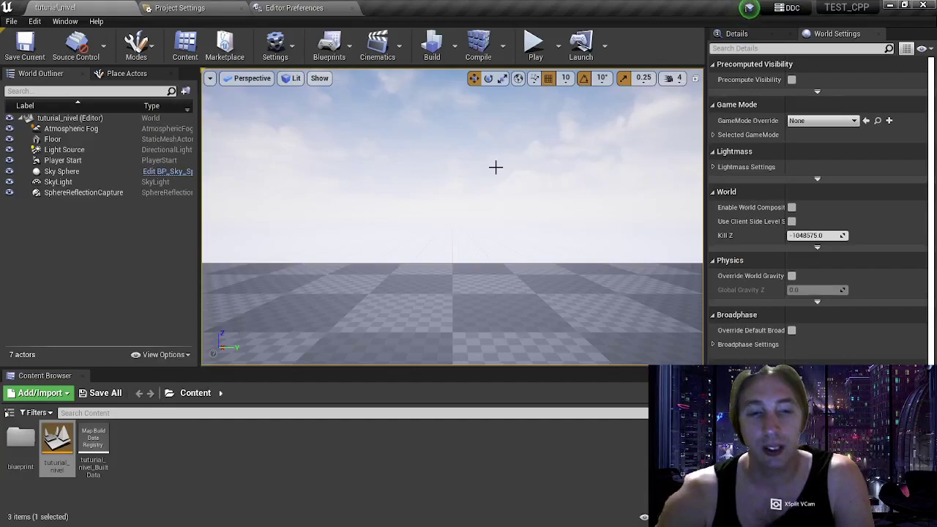
Step: Play the level, press PRESIONA three times to see the C++ message, then stop
click(535, 48)
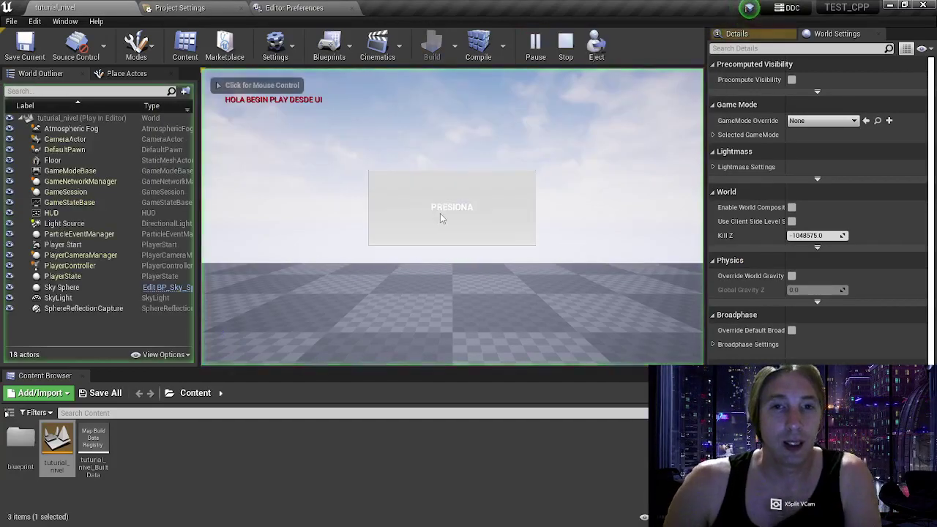
click(440, 213)
click(441, 213)
click(441, 213)
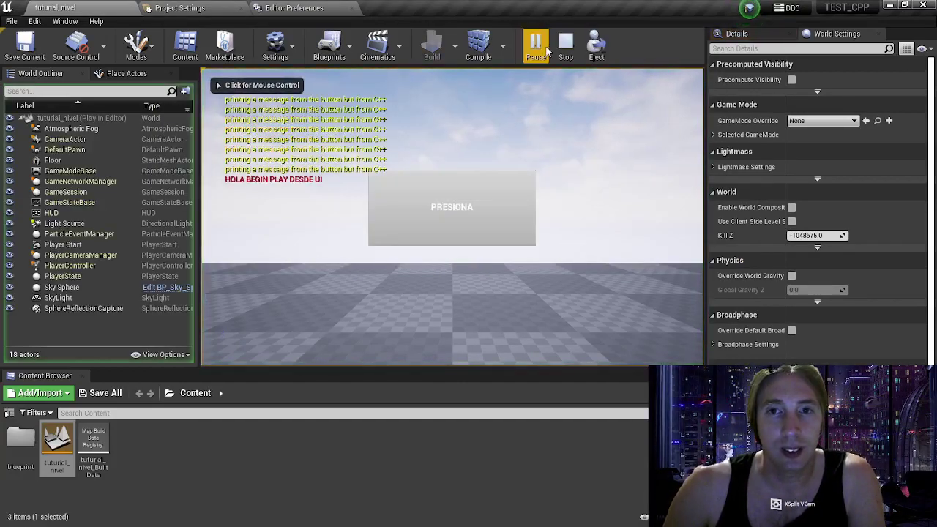
click(566, 45)
Step: Switch to Visual Studio and scroll through the On_Clicked code in TestUITutorial.cpp
key(super)
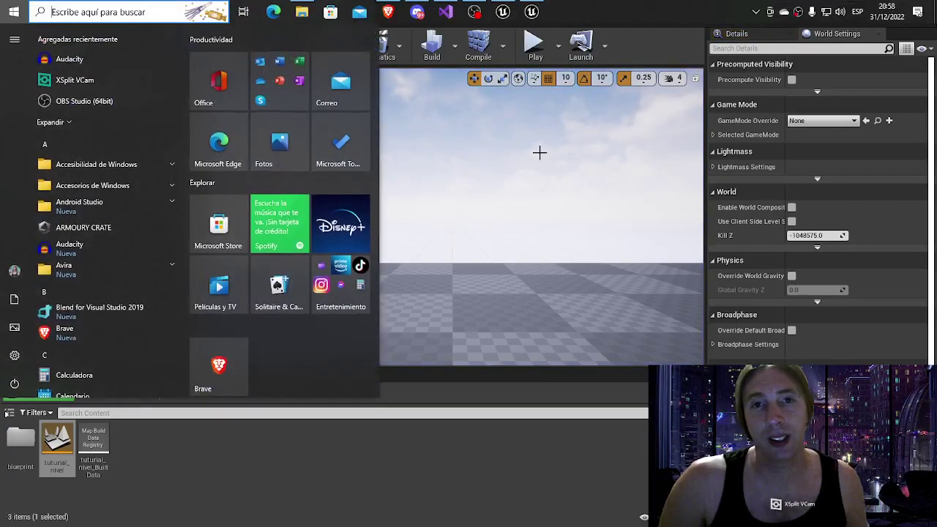
mouse_move(391, 6)
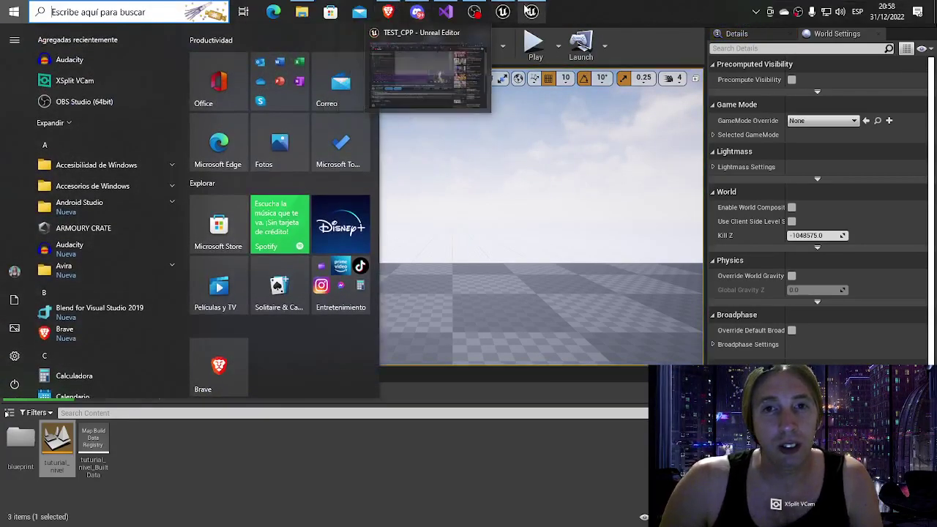
mouse_move(475, 12)
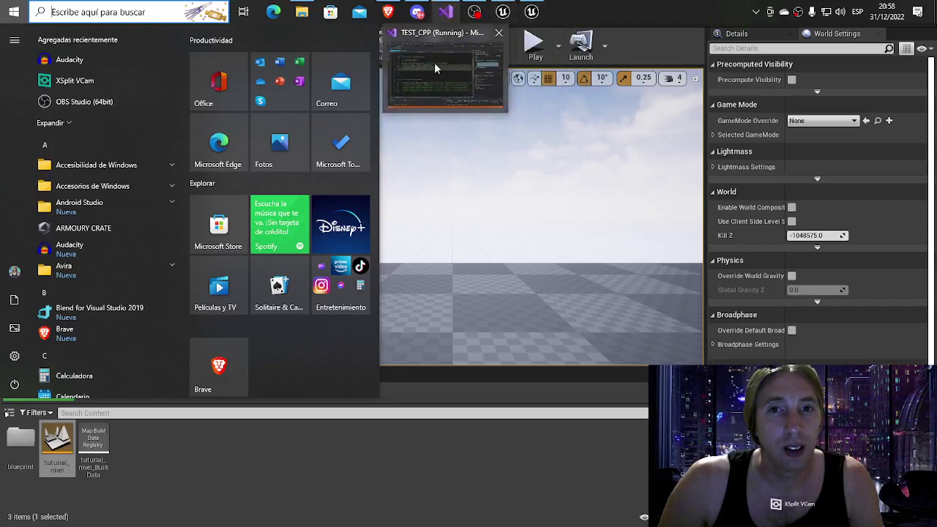
click(436, 63)
scroll(487, 155, up, 2)
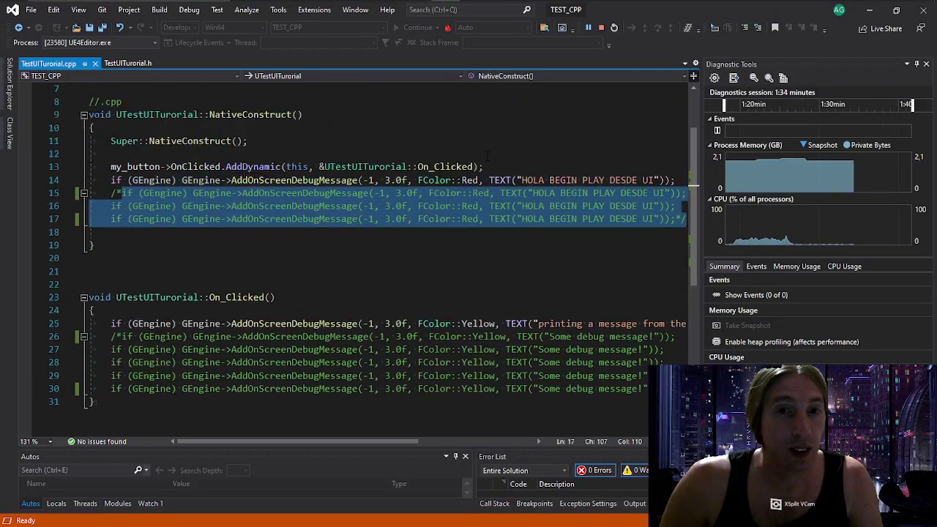
scroll(487, 155, down, 1)
scroll(487, 155, up, 1)
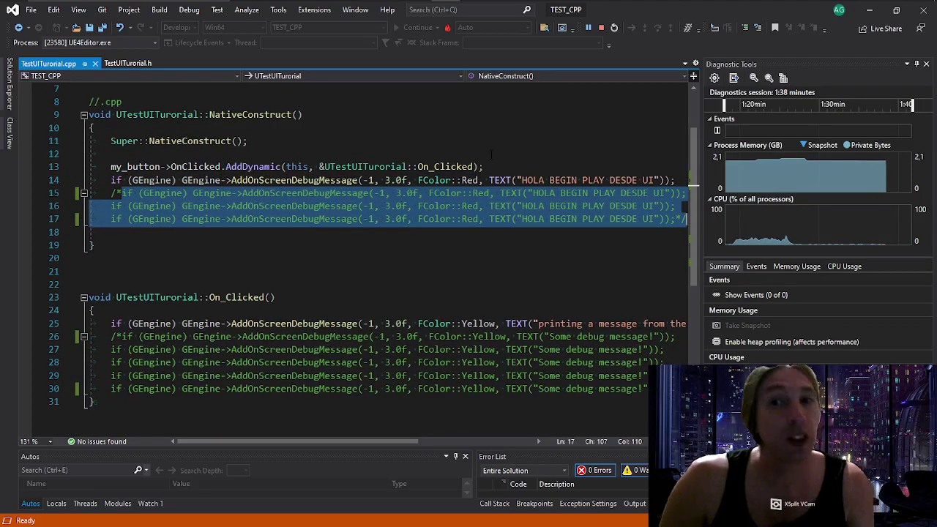
Step: Briefly return to Unreal, then go back to Visual Studio and open TestUITutorial.h
mouse_move(558, 6)
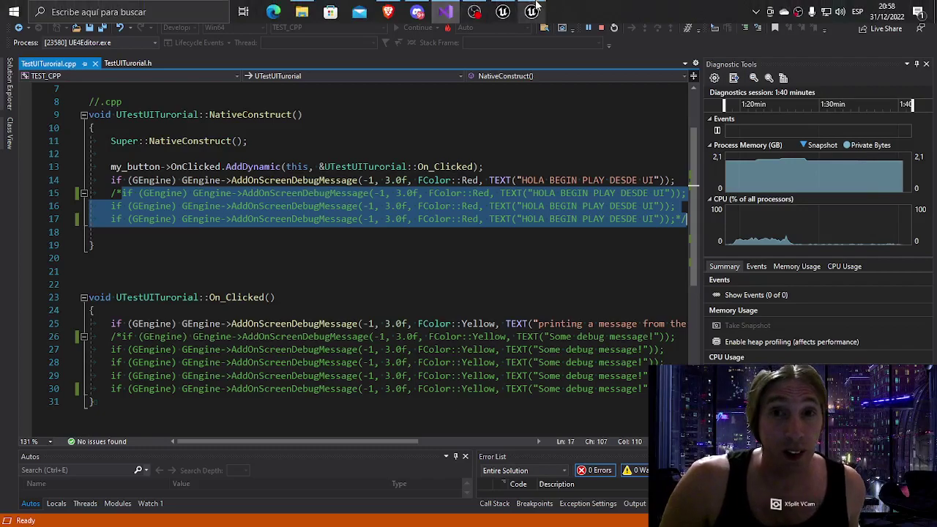
click(532, 73)
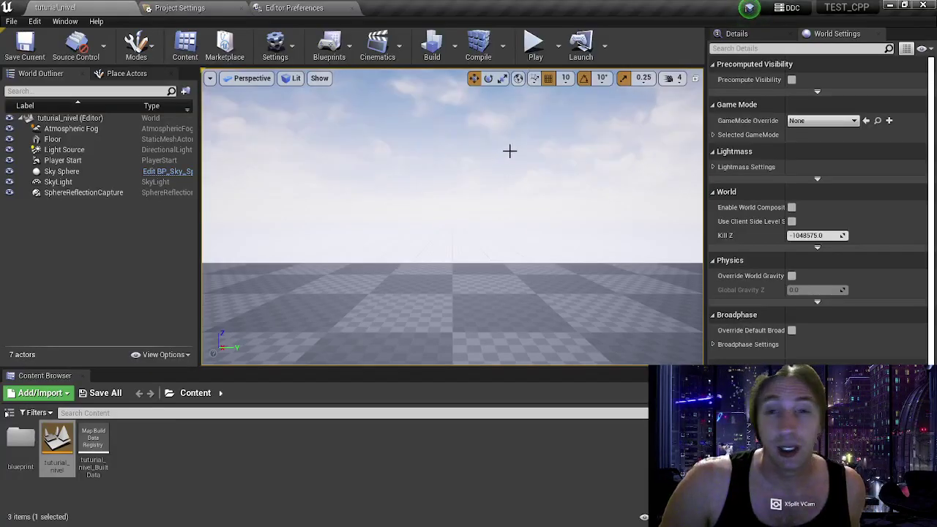
key(super)
click(446, 9)
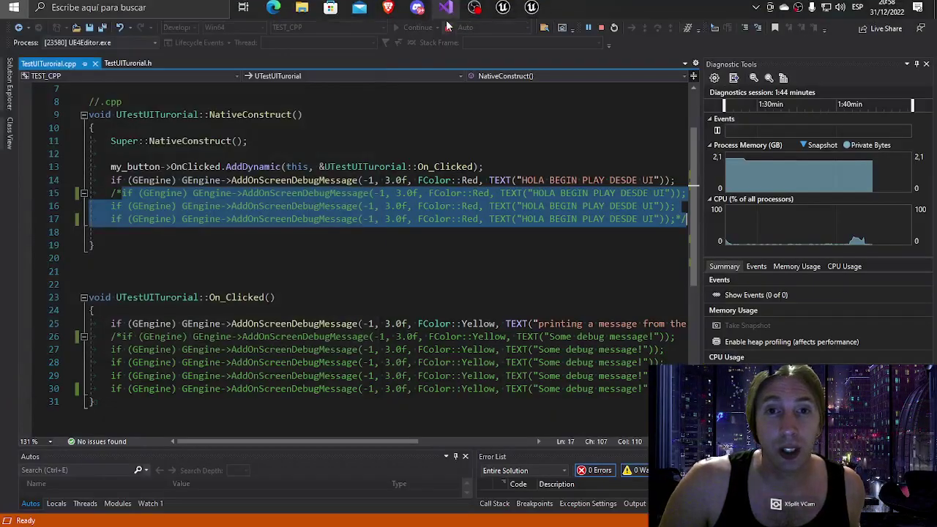
scroll(165, 91, down, 4)
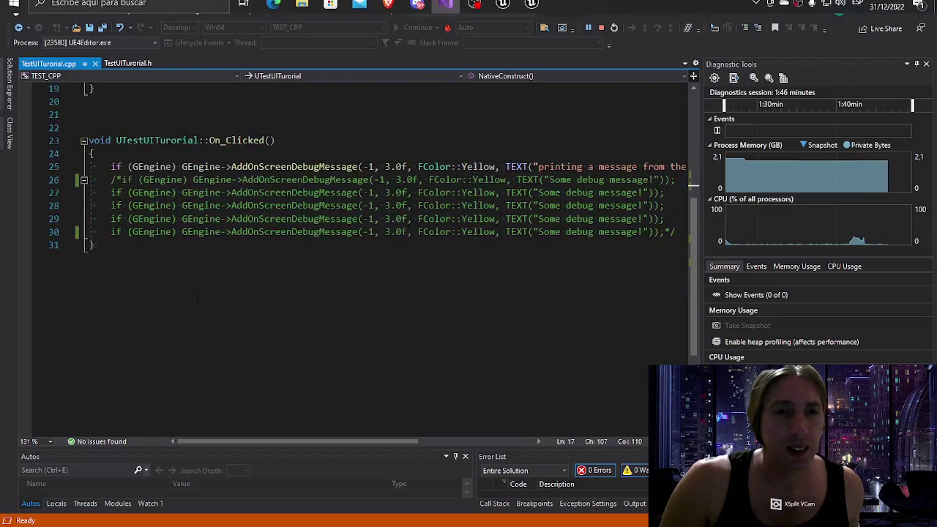
click(130, 63)
Step: Declare 'void prueba_nuevo_metodo();' on line 31 of TestUITutorial.h, save, and copy the method name
click(169, 318)
text(void prueba_nuevo_metodo)
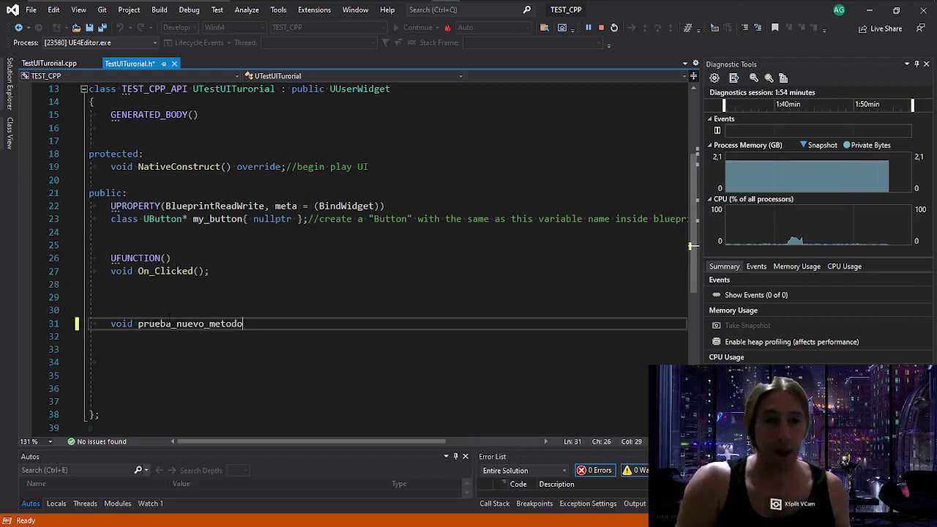
text(();)
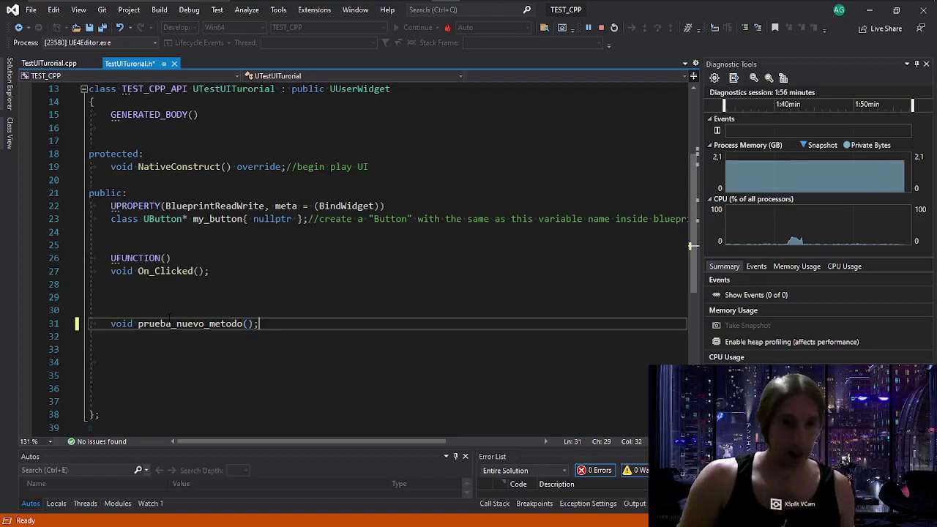
key(ctrl+s)
double_click(187, 324)
key(ctrl+c)
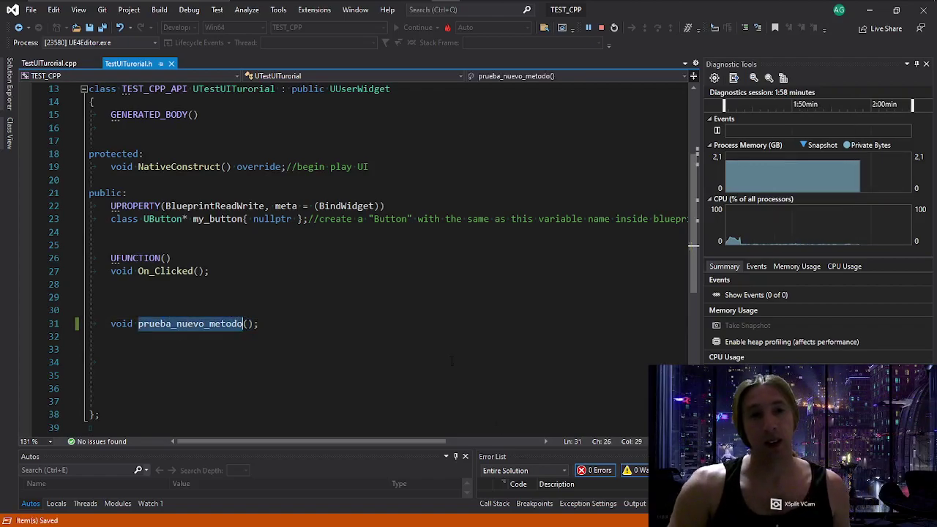
click(48, 63)
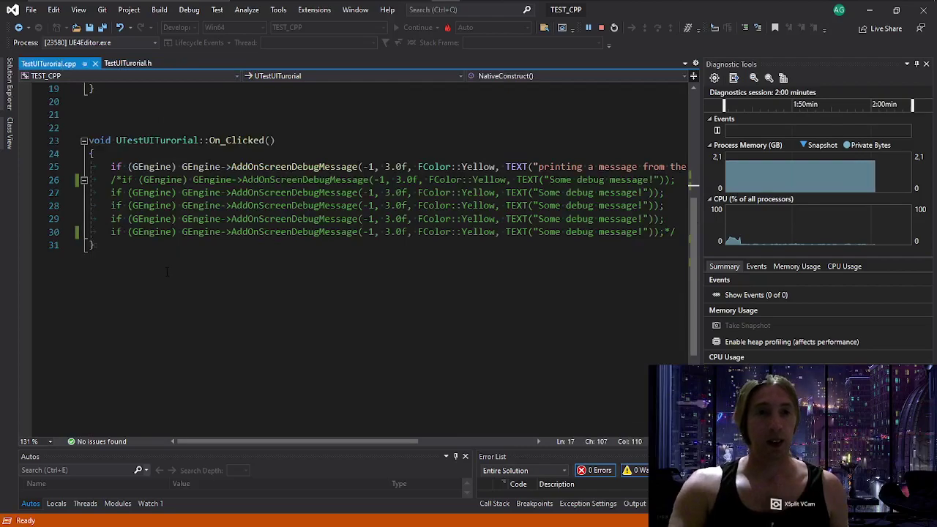
Step: Add an empty void UTestUITutorial::prueba_nuevo_metodo() definition below On_Clicked
click(167, 272)
key(Return)
key(Return)
key(Return)
key(Return)
key(ctrl+v)
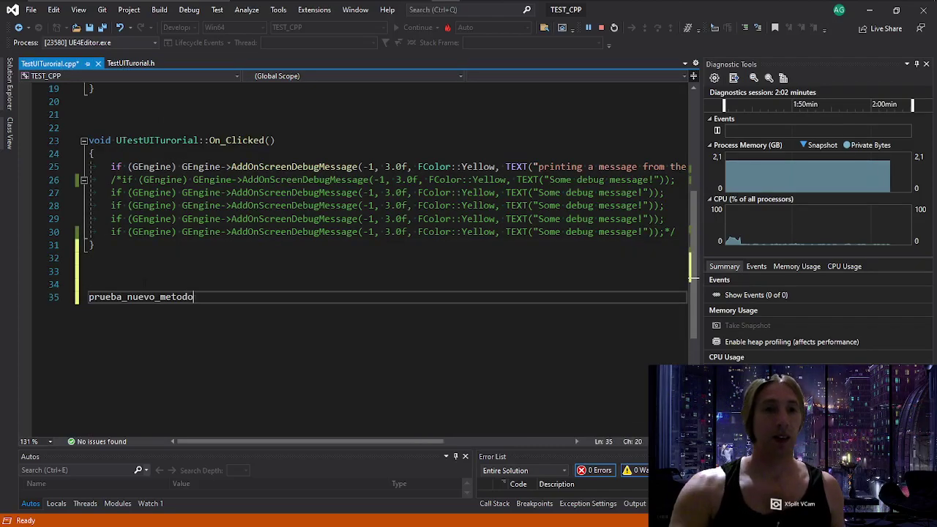
drag(209, 140, 85, 140)
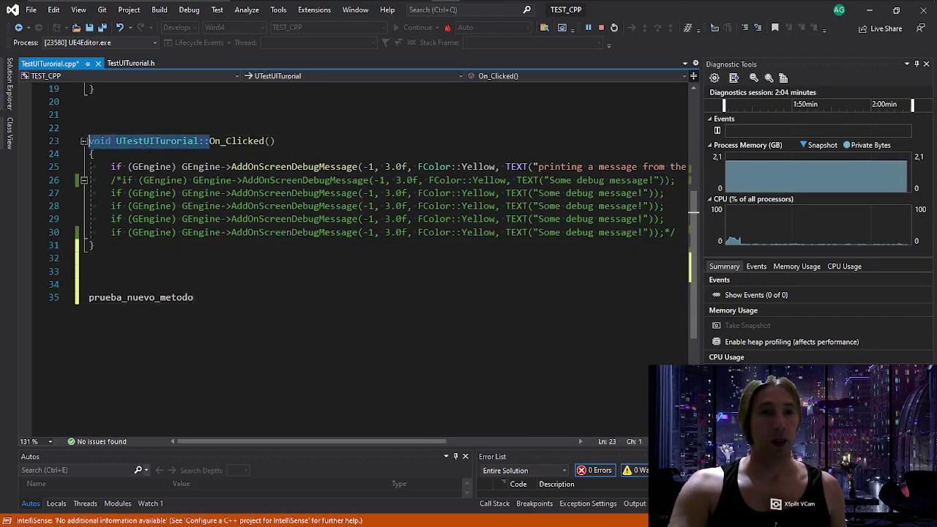
key(ctrl+c)
click(89, 297)
key(ctrl+v)
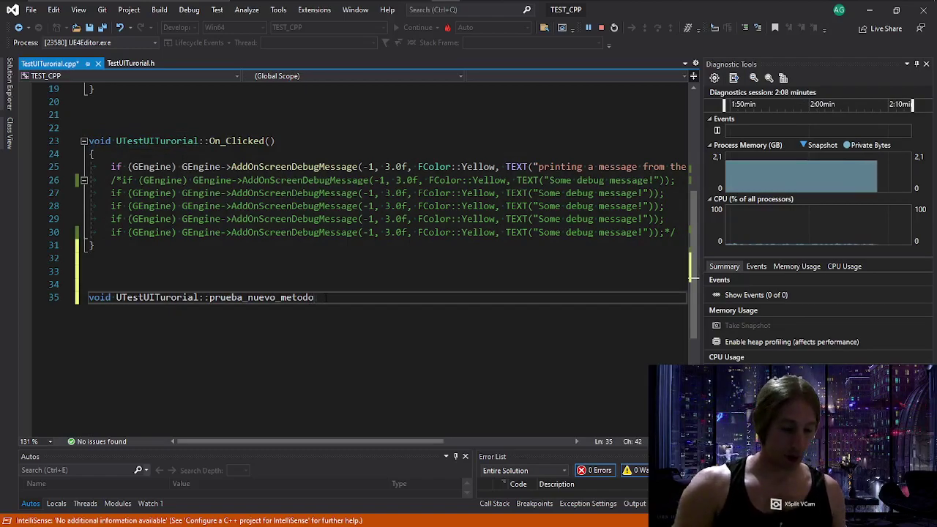
key(Return)
text({)
key(Return)
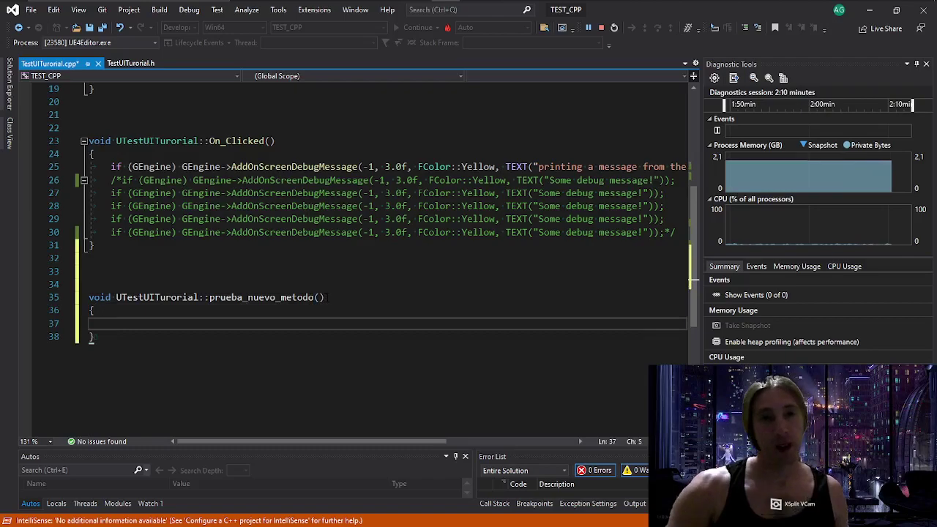
Step: Move On_Clicked's yellow AddOnScreenDebugMessage into prueba_nuevo_metodo's body and save
mouse_move(111, 167)
mouse_down()
mouse_move(532, 194)
mouse_move(90, 153)
mouse_move(685, 167)
mouse_up()
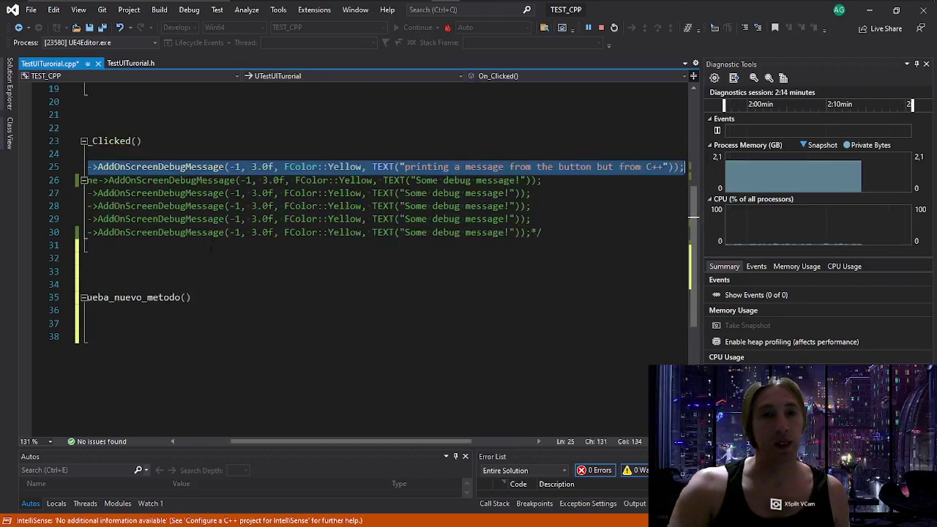
drag(274, 441, 170, 440)
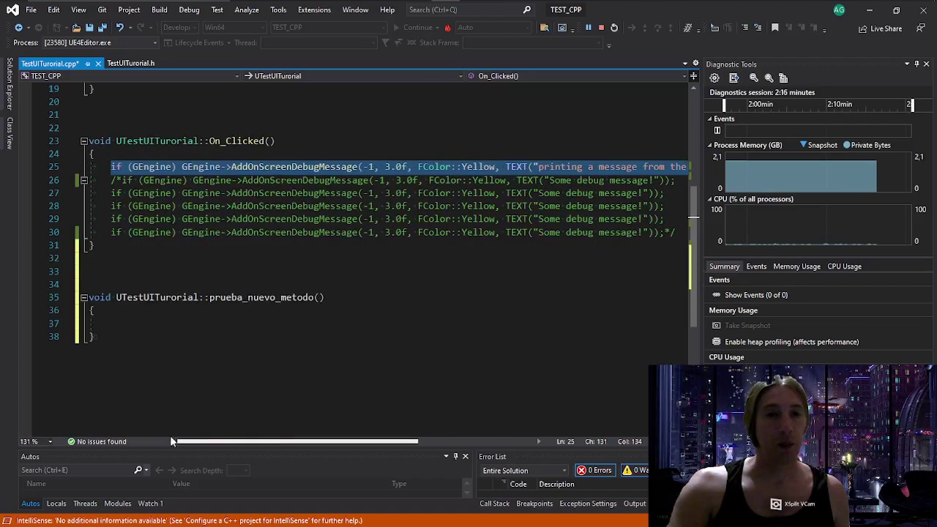
key(ctrl+x)
click(319, 324)
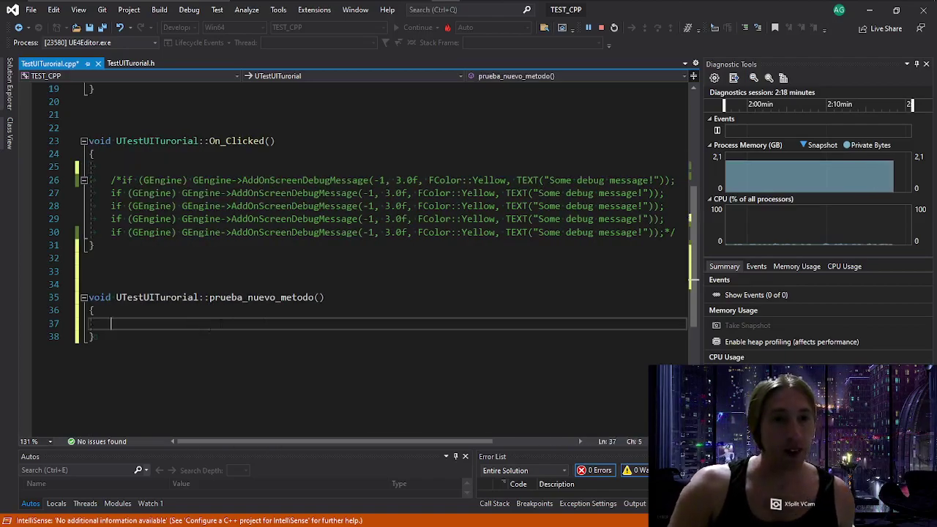
key(ctrl+v)
key(ctrl+s)
drag(403, 441, 344, 441)
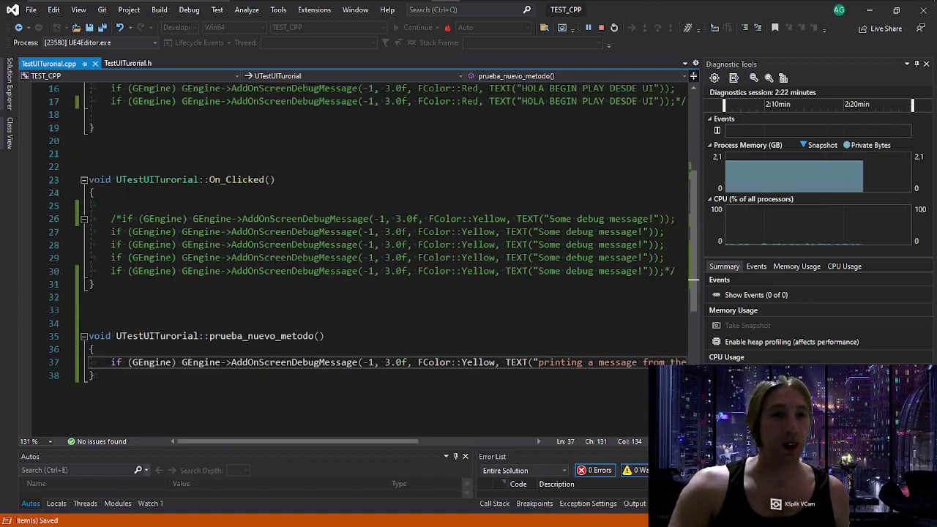
Step: Start typing 'prueb' on line 25 of On_Clicked and check the declaration in TestUITutorial.h
click(131, 208)
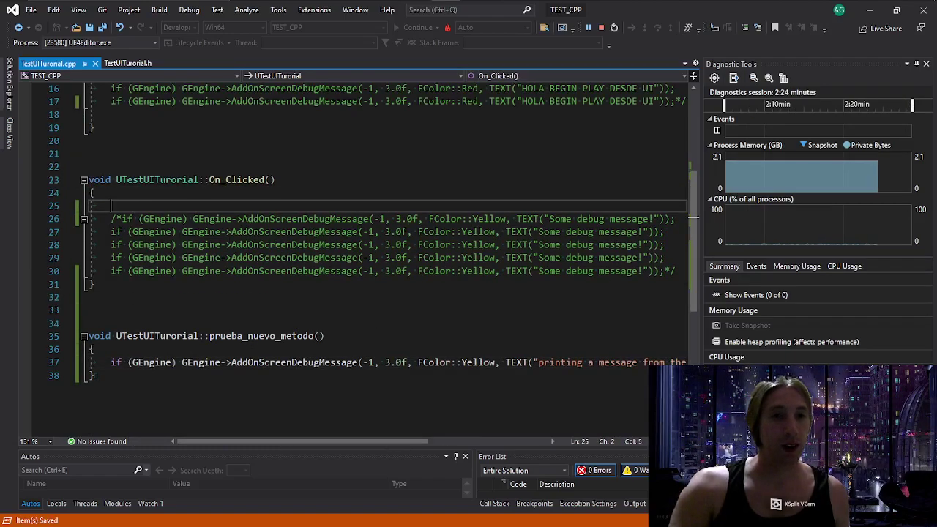
text(prueb)
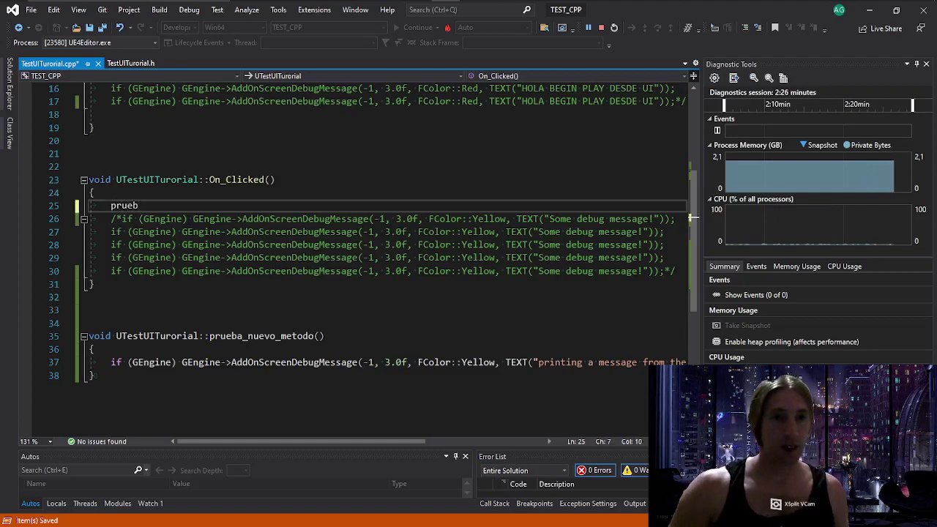
drag(324, 336, 209, 336)
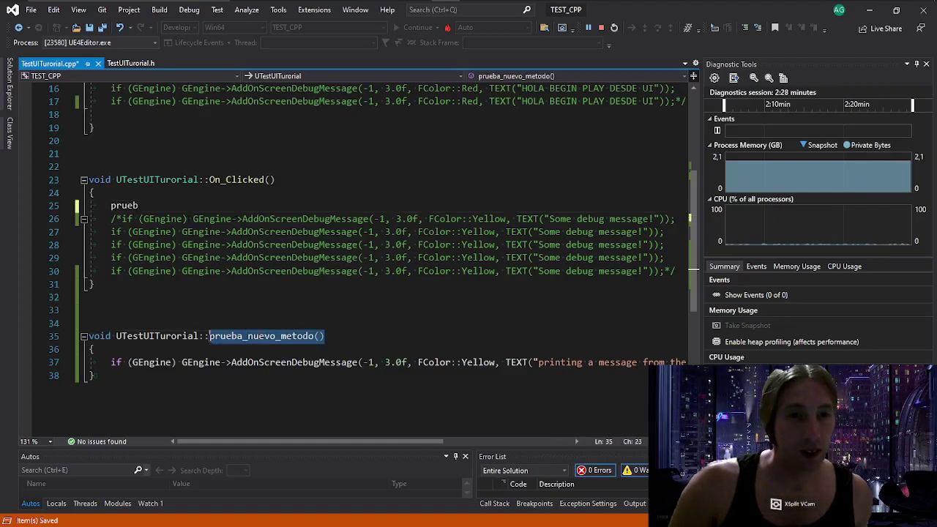
click(681, 205)
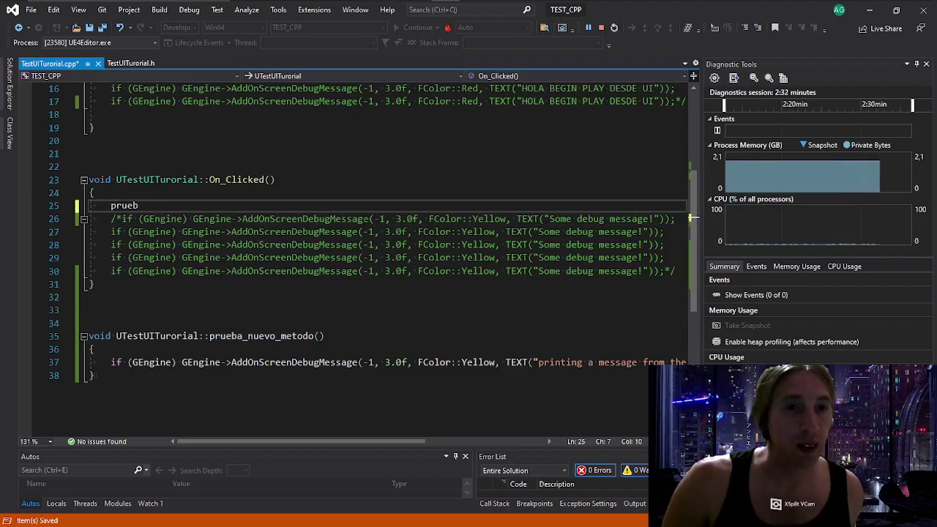
click(129, 63)
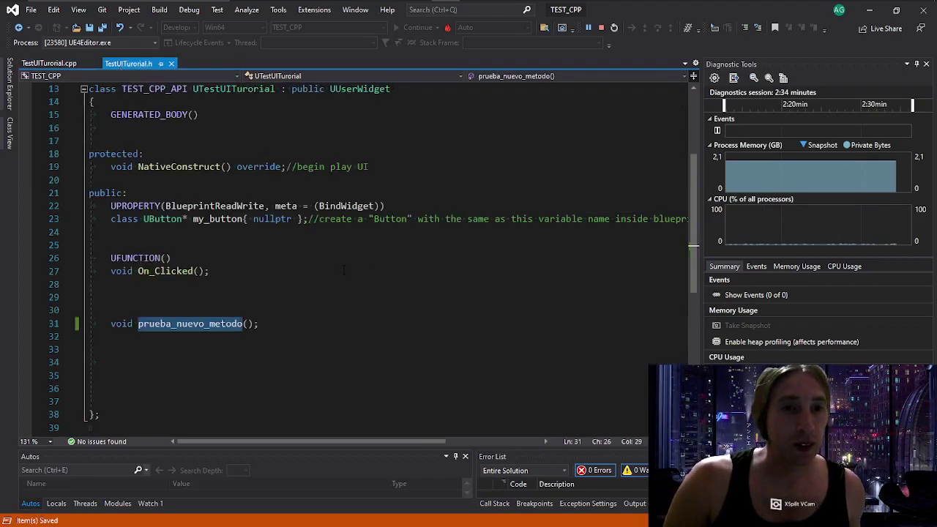
click(49, 63)
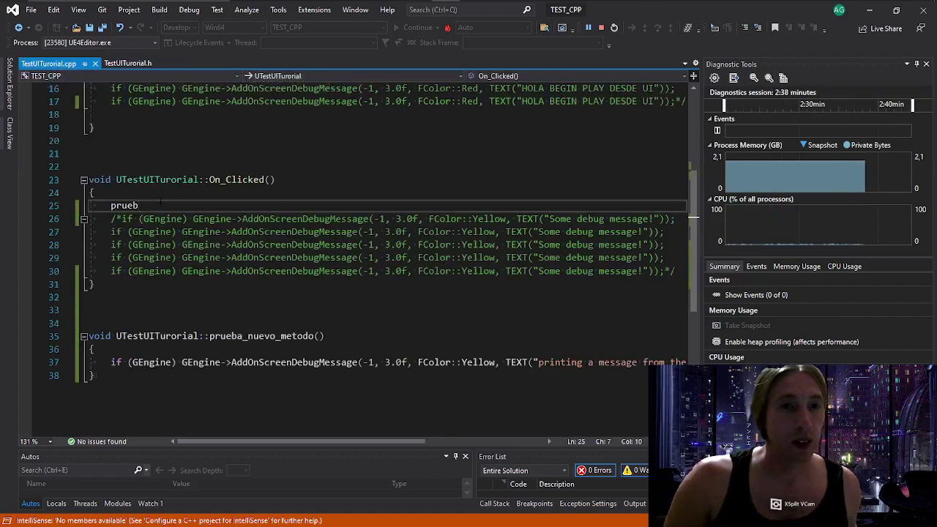
Step: Replace 'prueb' with a prueba_nuevo_metodo(); call and save TestUITutorial.cpp
drag(355, 335, 205, 336)
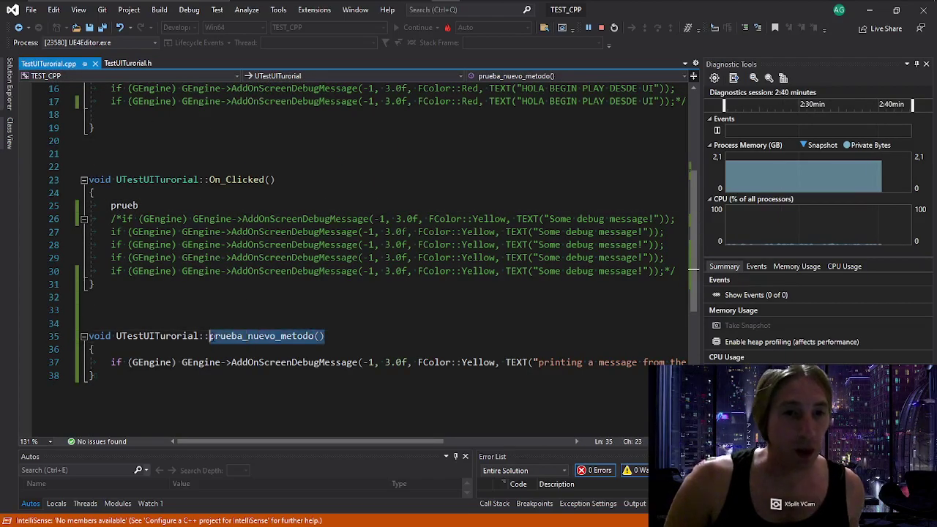
drag(355, 335, 204, 336)
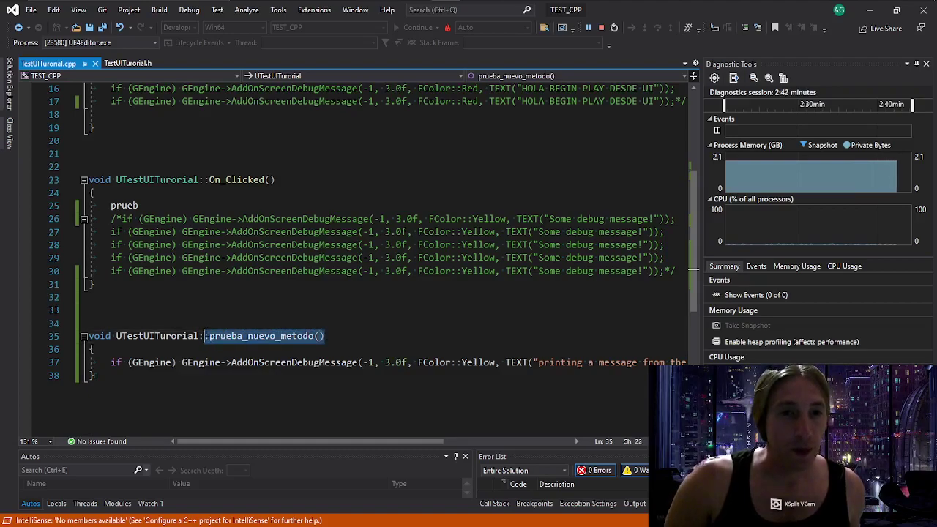
key(ctrl+c)
double_click(124, 206)
key(ctrl+v)
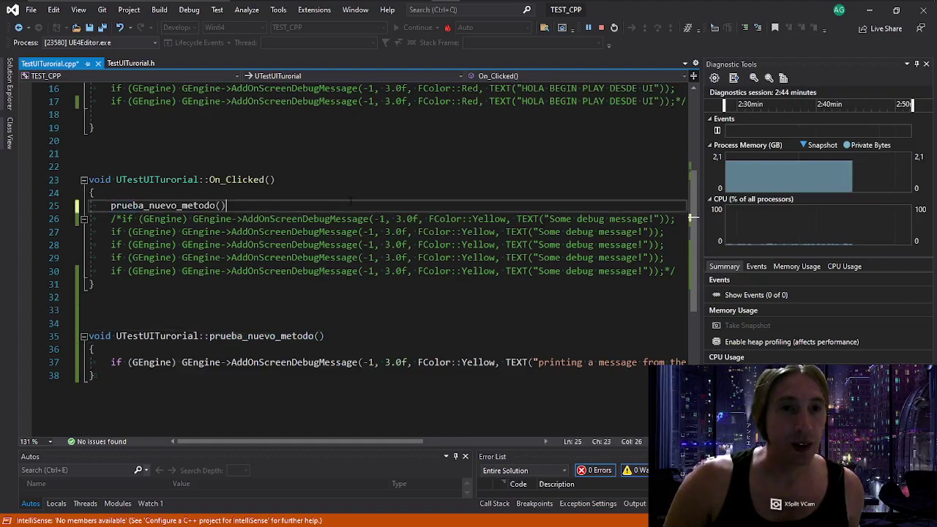
text(;)
key(ctrl+s)
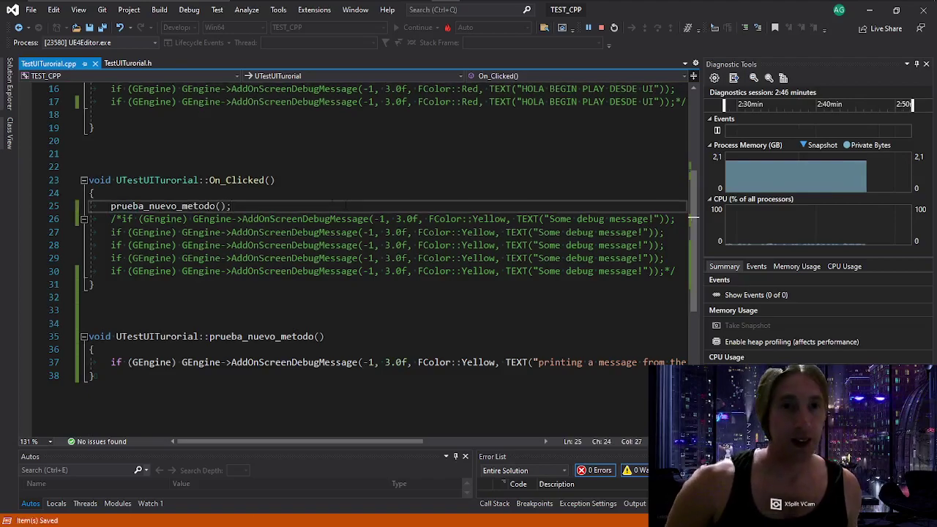
scroll(284, 205, up, 4)
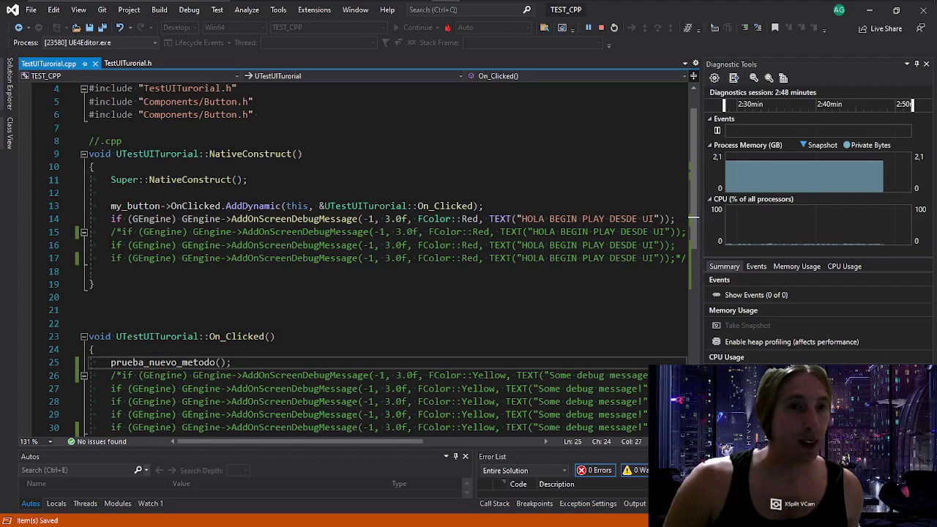
Step: In NativeConstruct, swap the HOLA BEGIN PLAY debug line for a prueba_nuevo_metodo(); call
click(111, 232)
key(Return)
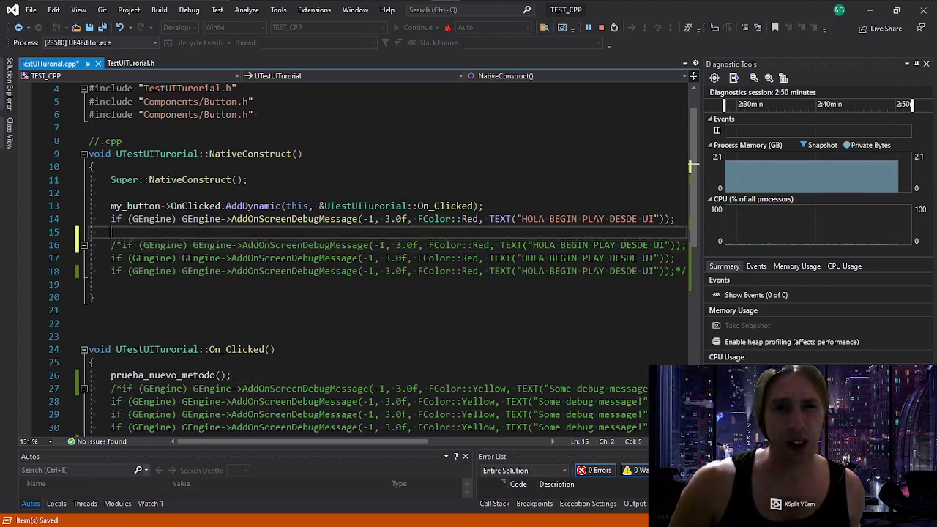
key(ctrl+v)
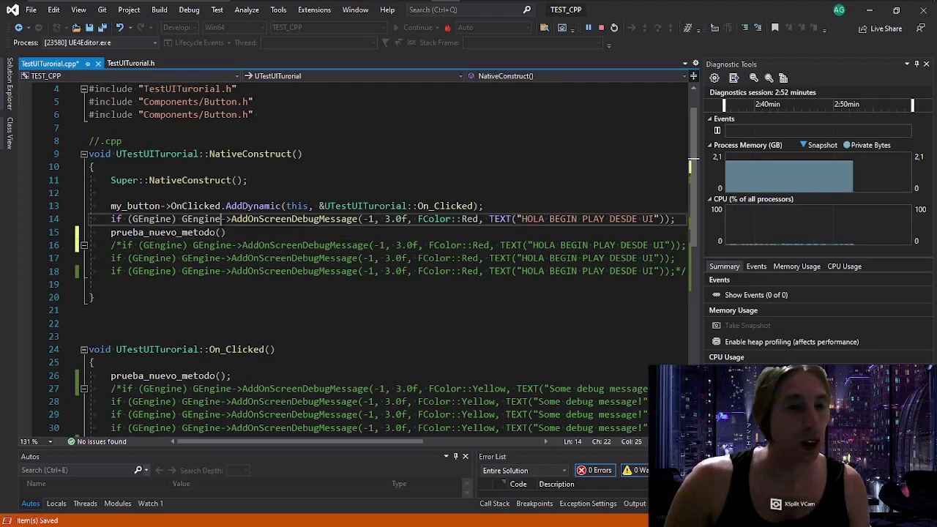
key(Up)
key(shift+Down)
key(Delete)
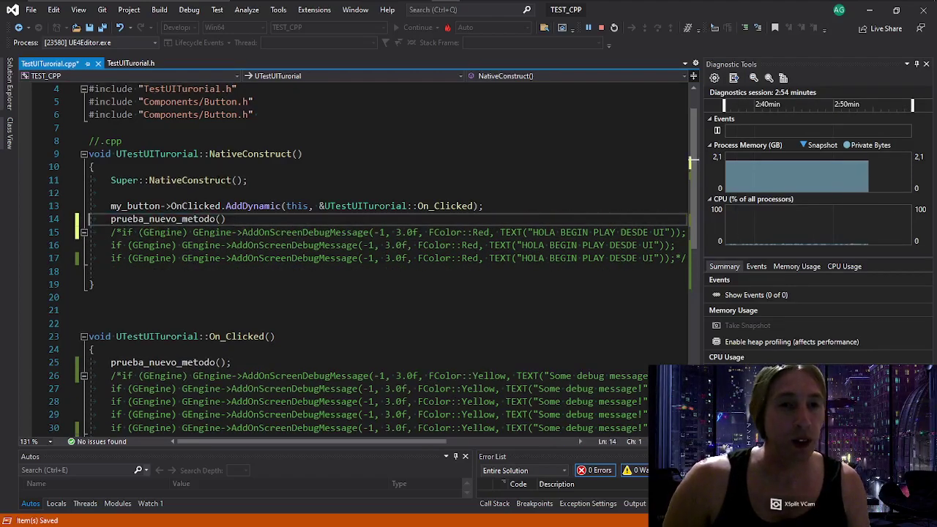
text(;)
key(Return)
scroll(692, 164, down, 6)
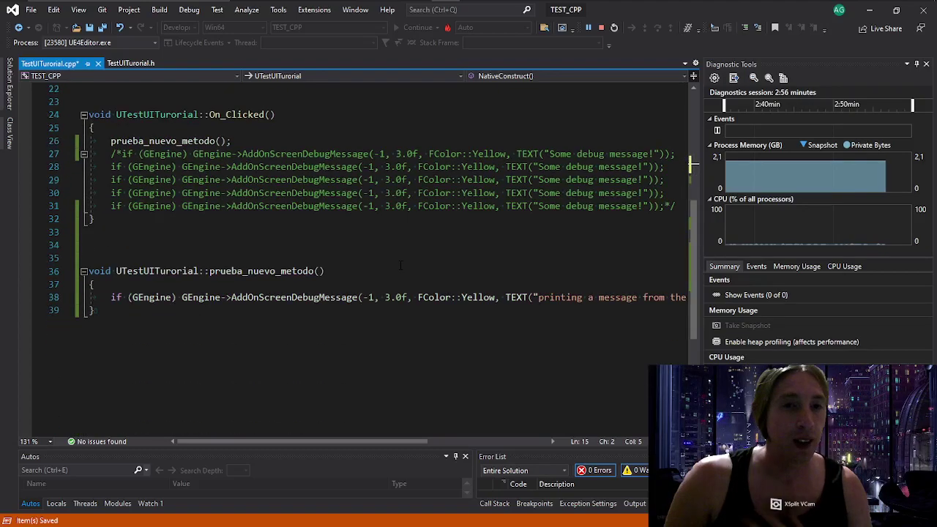
key(ctrl+s)
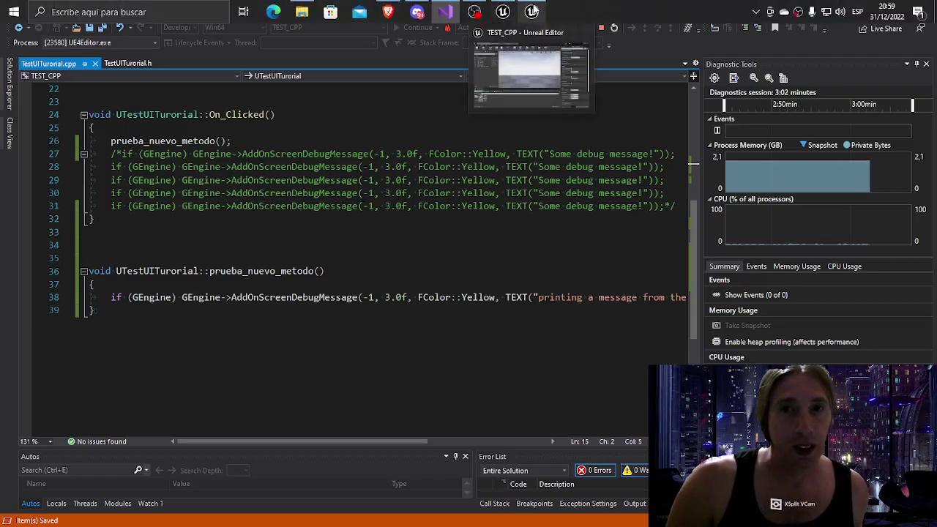
Step: Switch to Unreal Editor and start a Live Coding recompile with Ctrl+Alt+F11
click(534, 9)
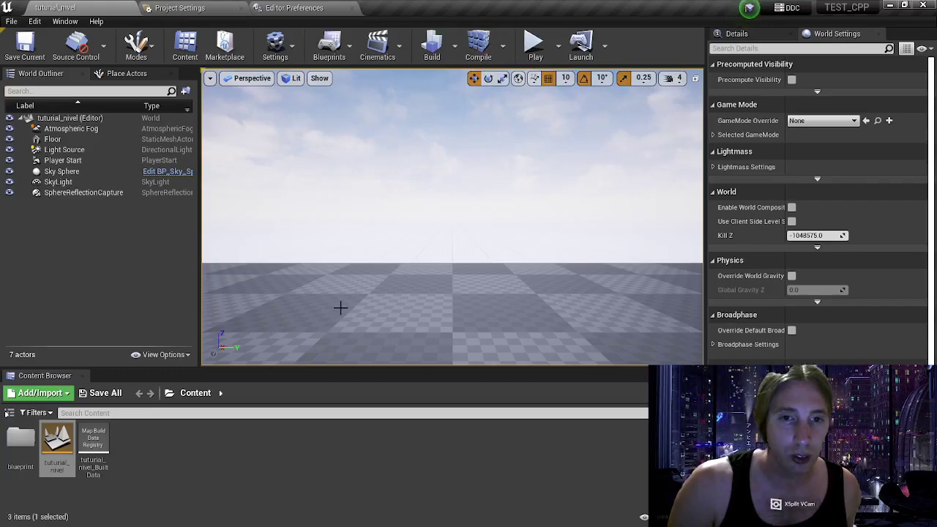
key(ctrl+alt+F11)
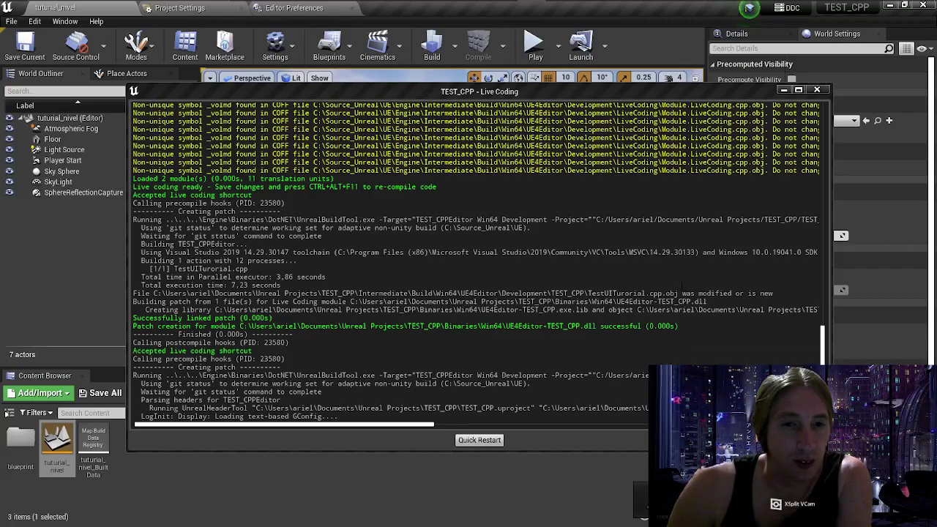
Step: Review the code in Visual Studio, then rerun Live Coding in Unreal Editor, which reports an error
click(446, 12)
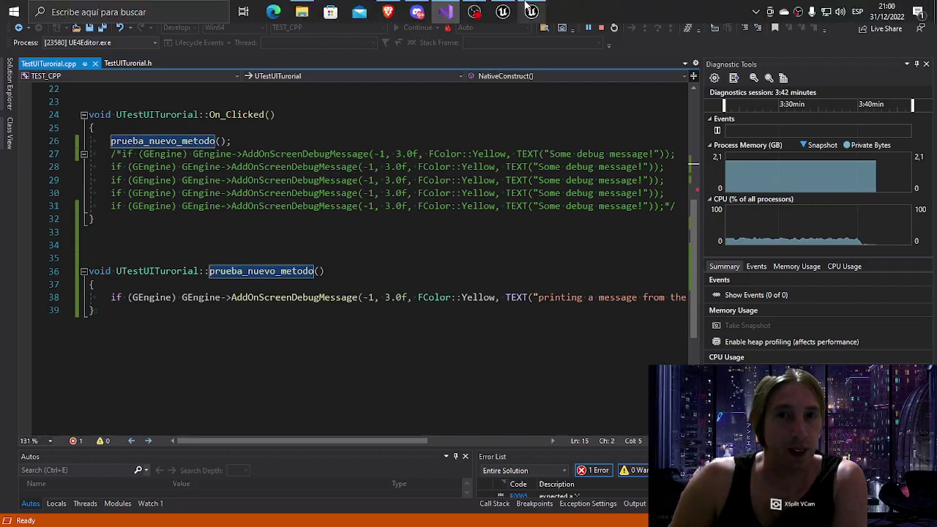
scroll(468, 267, up, 5)
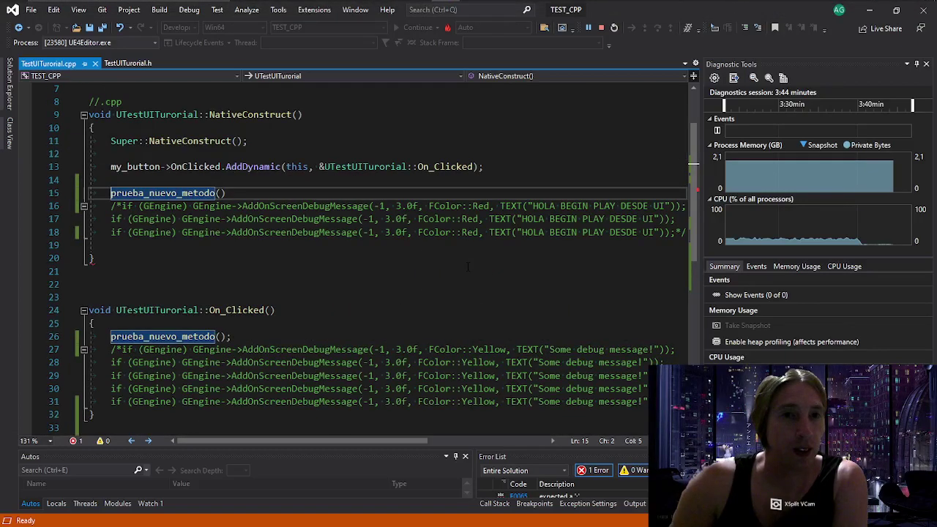
click(529, 9)
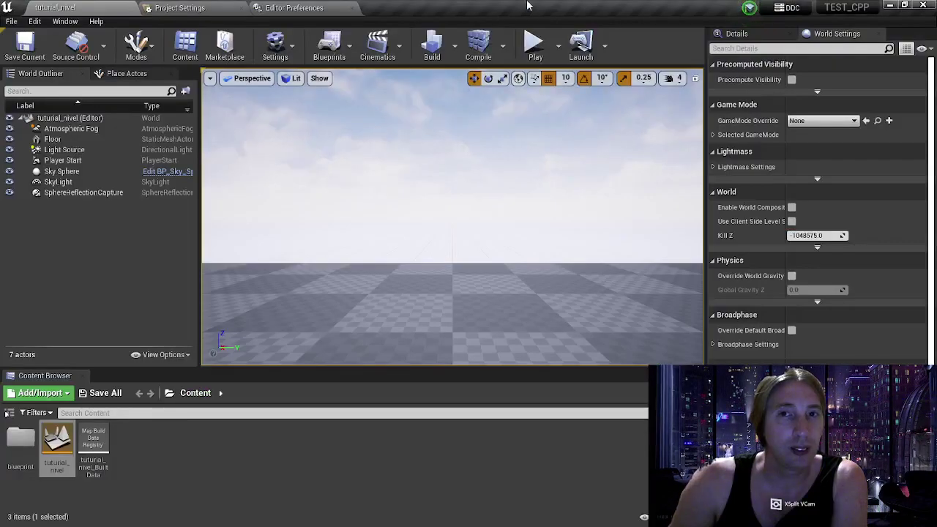
key(super)
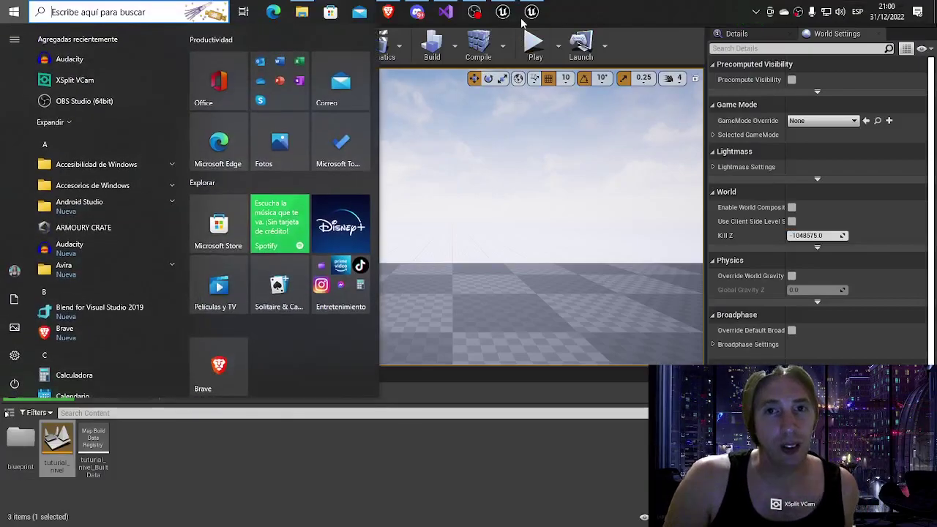
key(super)
key(super)
key(ctrl+alt+F11)
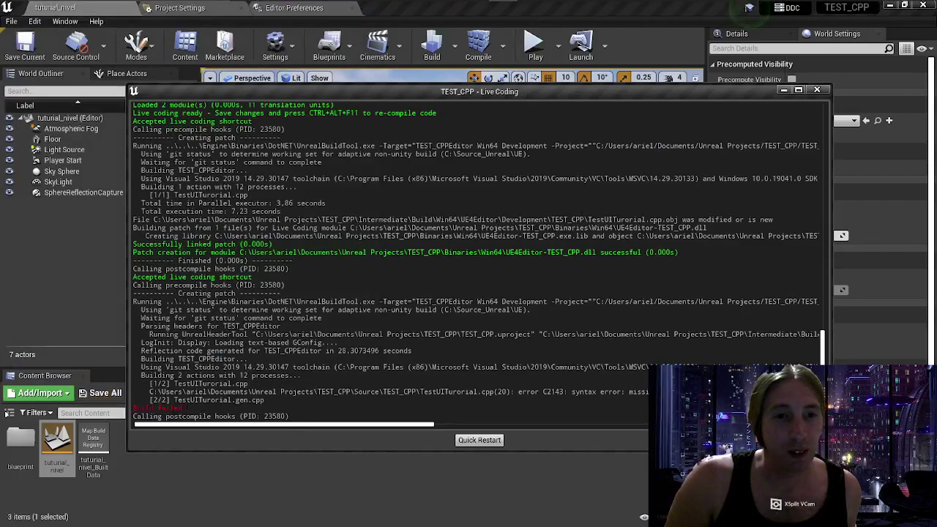
Step: Add the missing semicolon after NativeConstruct's prueba_nuevo_metodo() call and save the file
key(super)
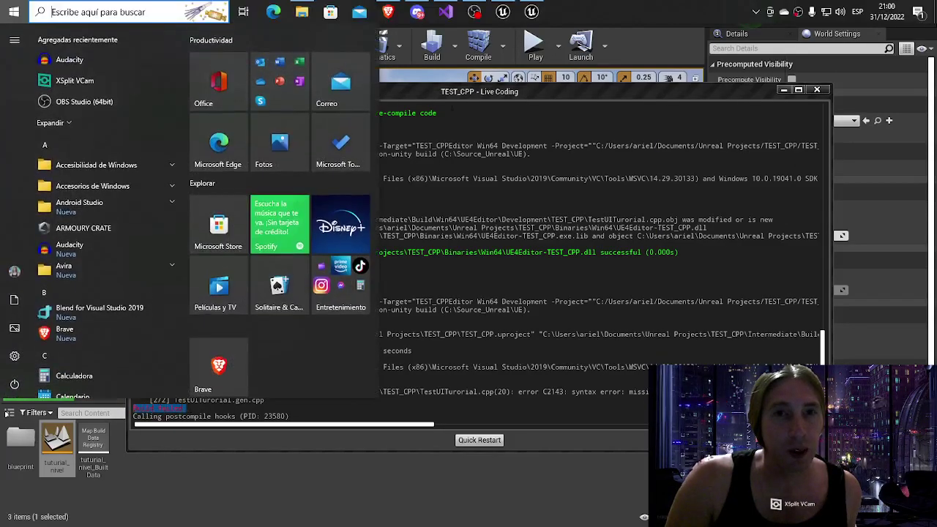
key(alt+Tab)
key(End)
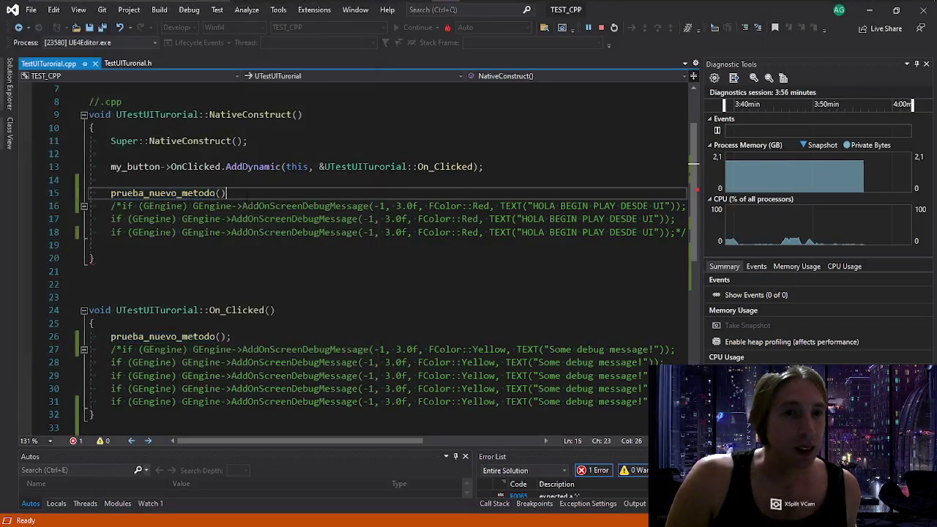
text(;)
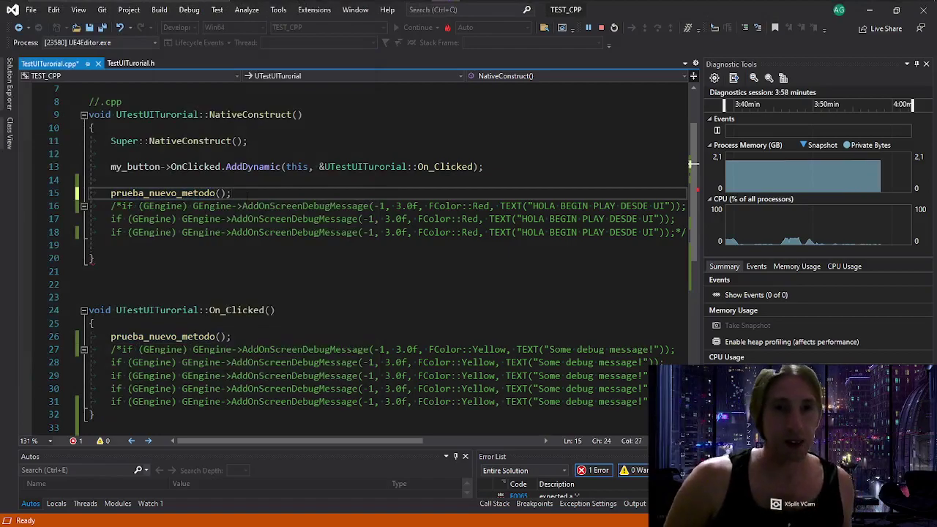
key(ctrl+s)
Step: Bring Unreal Editor forward and rerun Live Coding so the TEST_CPP patch builds successfully
mouse_move(379, 4)
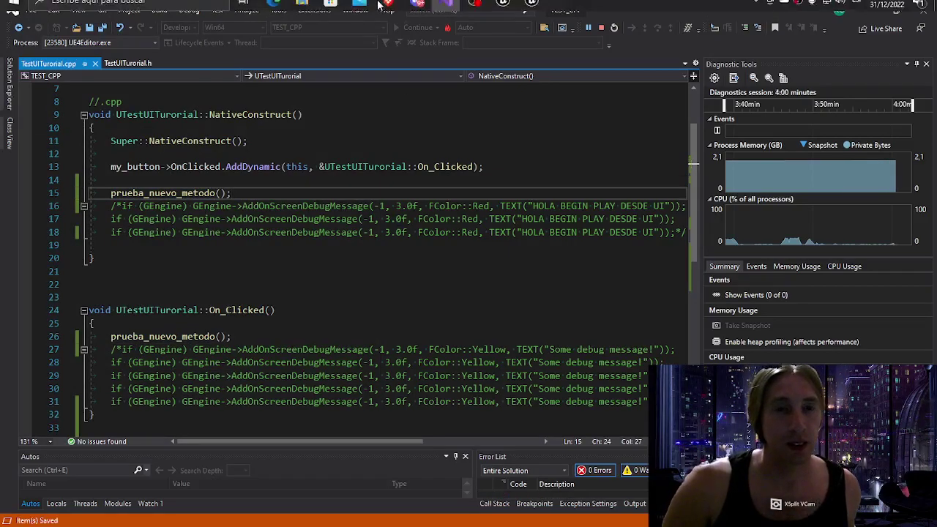
mouse_move(532, 11)
click(532, 74)
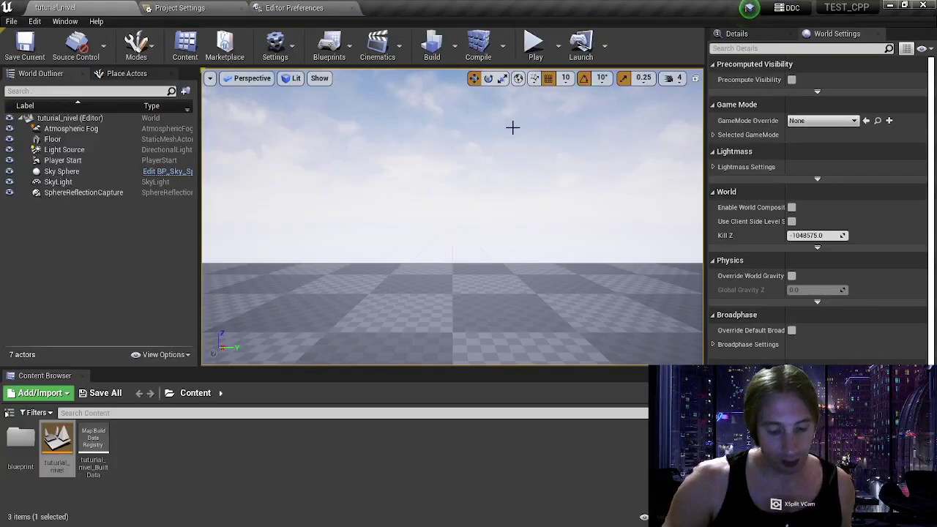
key(ctrl+alt+F11)
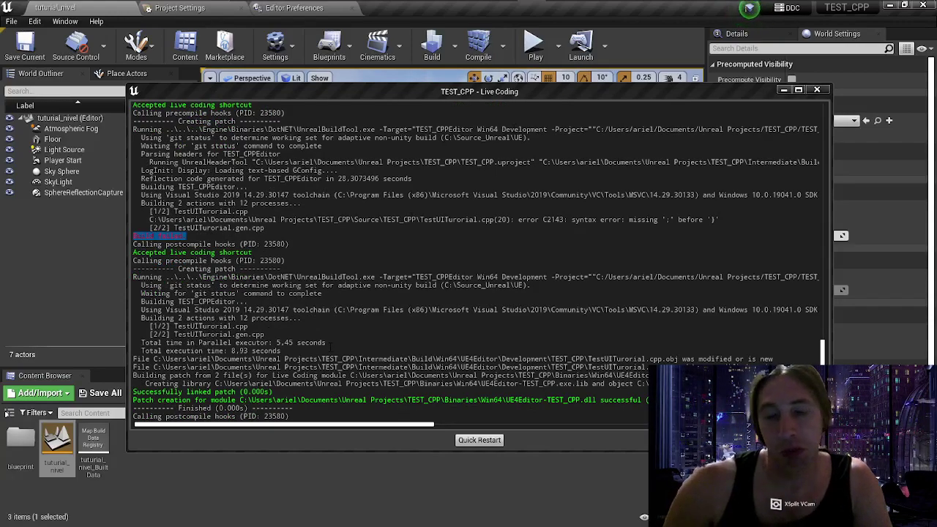
Step: Return to TestUITutorial.cpp in Visual Studio
mouse_move(279, 6)
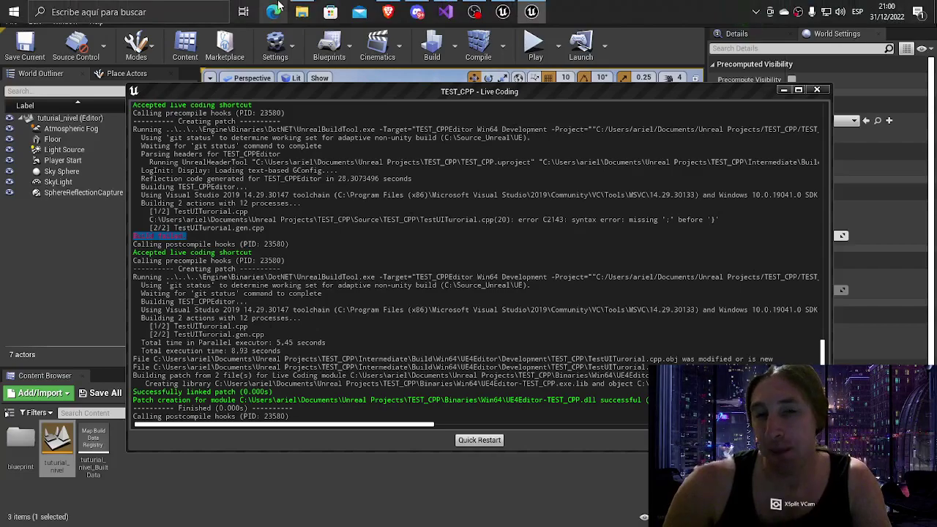
mouse_move(449, 10)
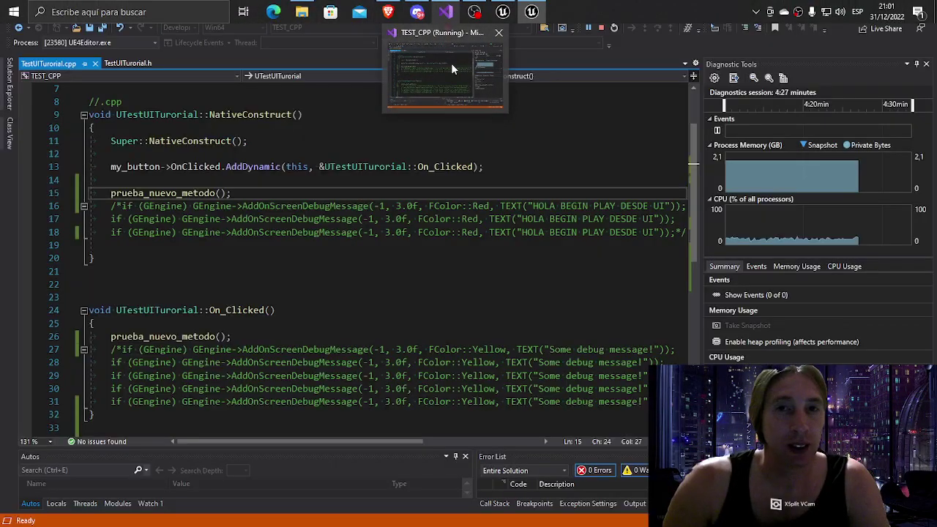
click(451, 63)
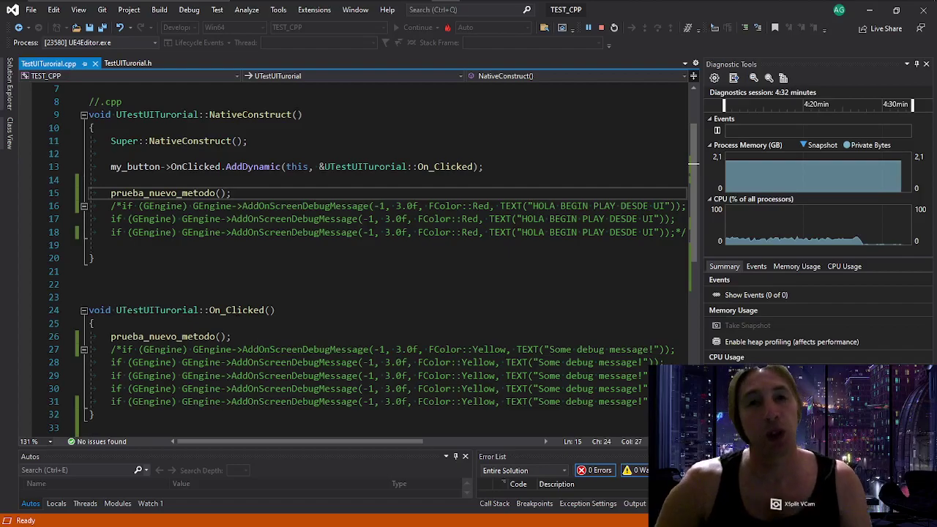
Step: Go back to Unreal Editor, glance at Editor Preferences, and show the tutorial_nivel level view
click(533, 10)
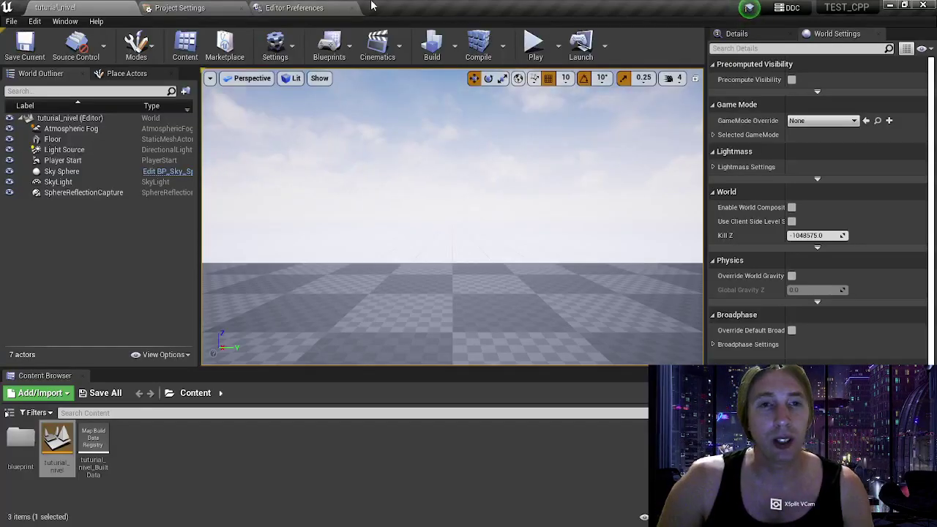
click(8, 9)
click(480, 10)
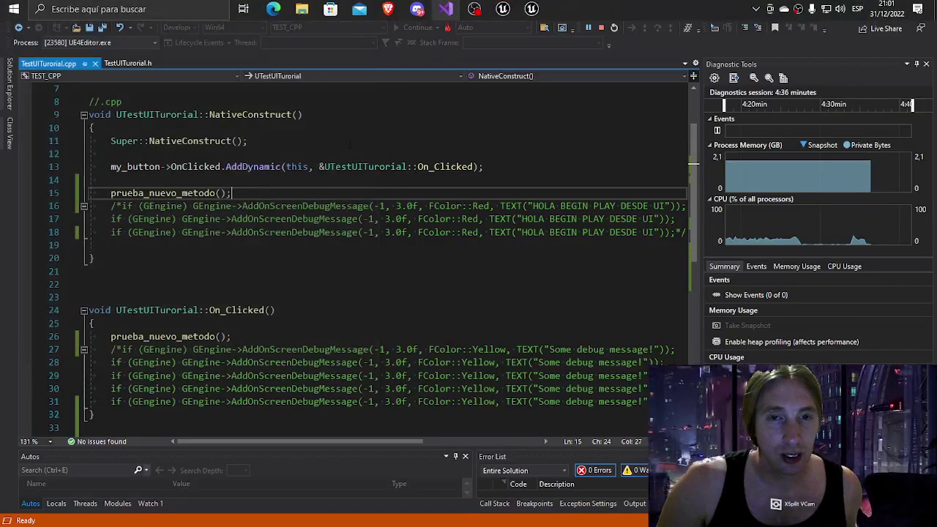
click(307, 10)
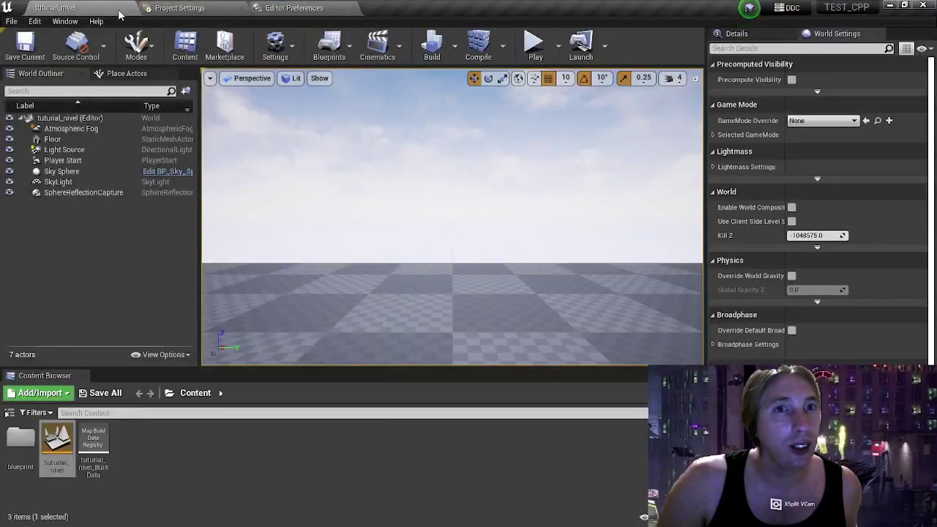
click(249, 7)
click(81, 7)
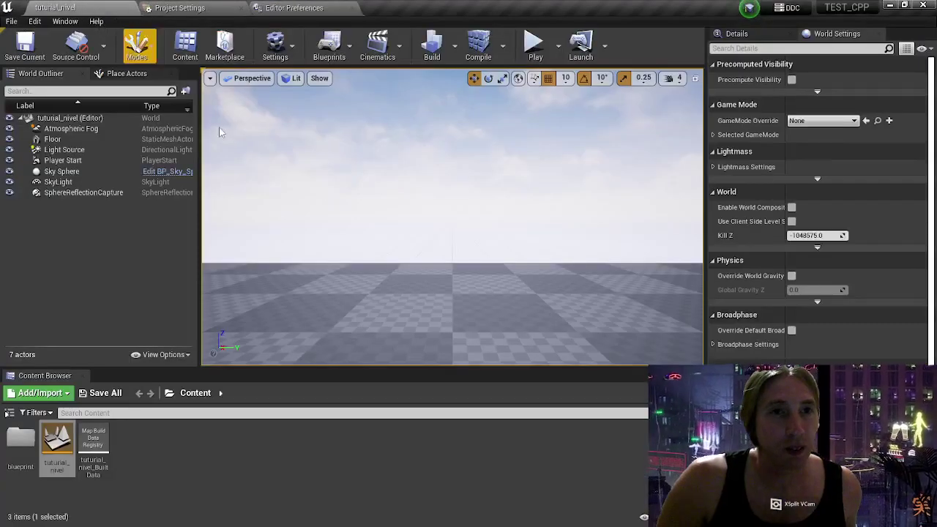